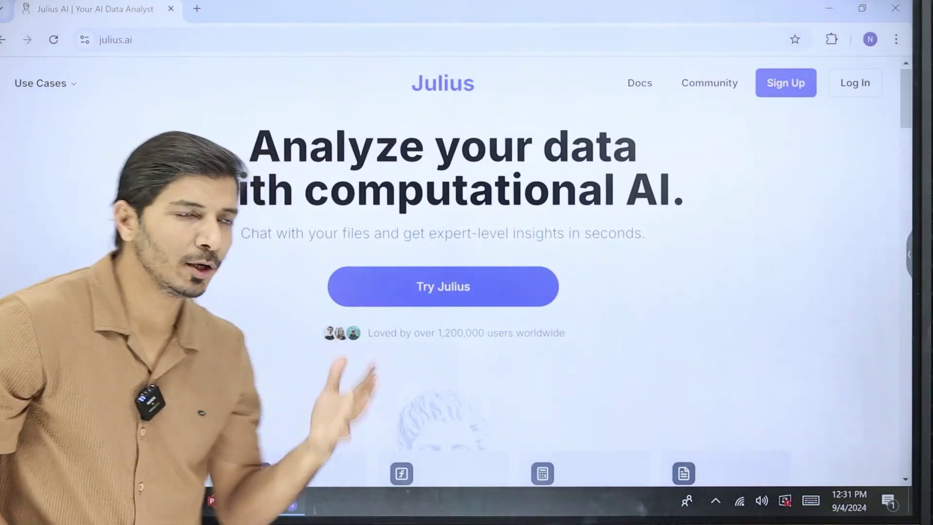
- Scroll the julius.ai landing page down to the feature cards
scroll(467, 272, "down", 3)
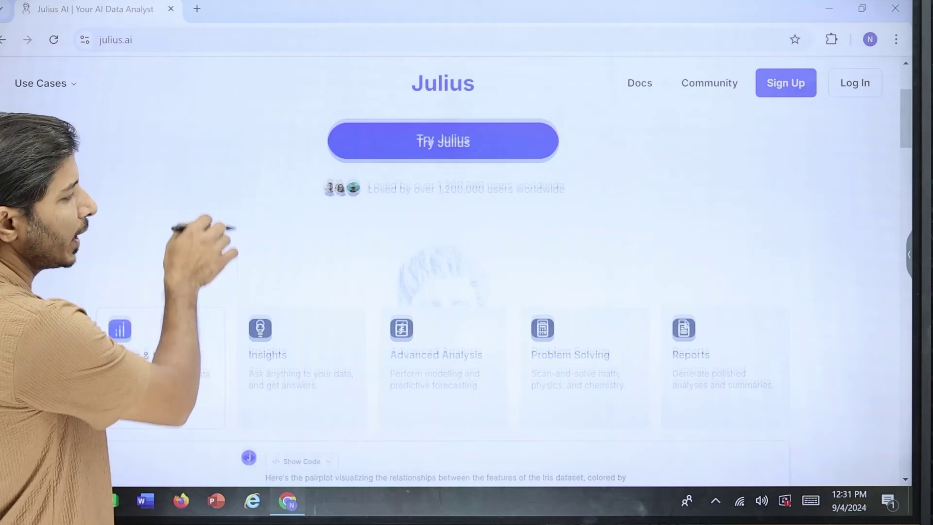
scroll(467, 272, "down", 3)
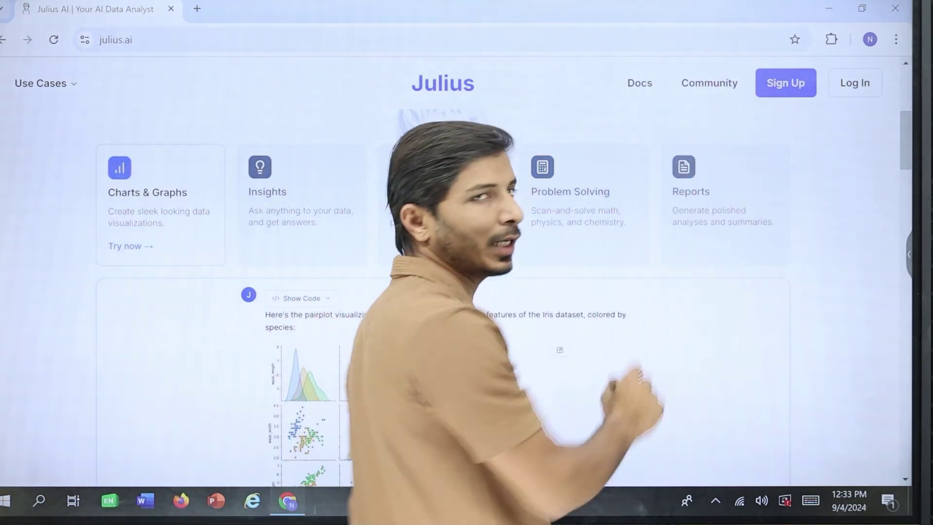
- Log in to Julius AI with a Google account
left_click(855, 83)
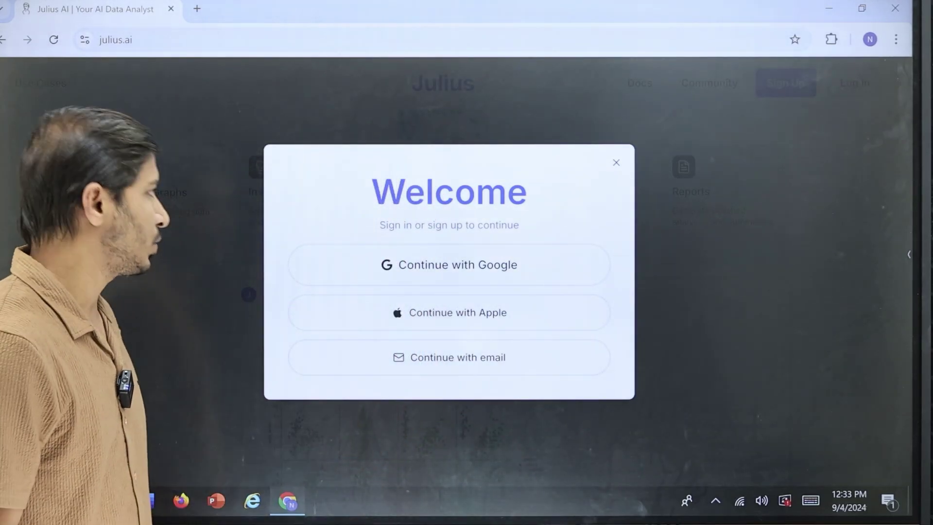
left_click(409, 267)
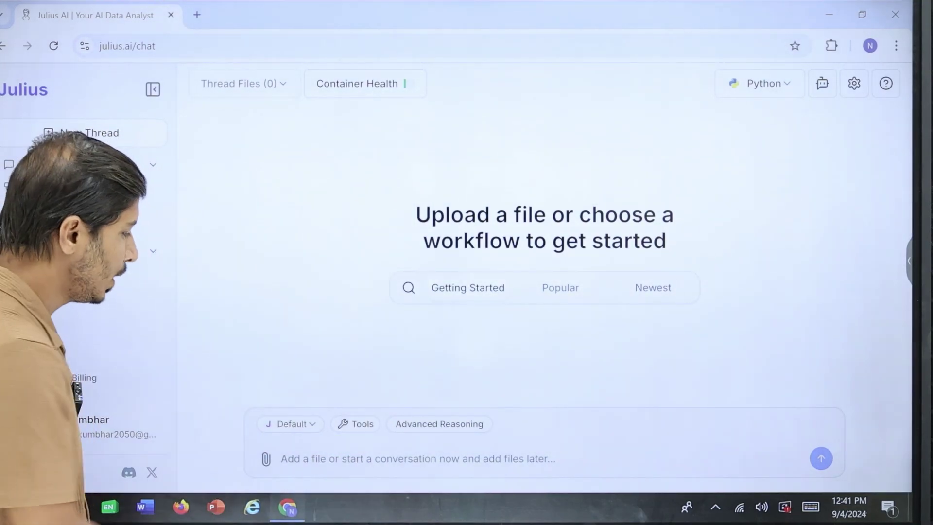
left_click(291, 423)
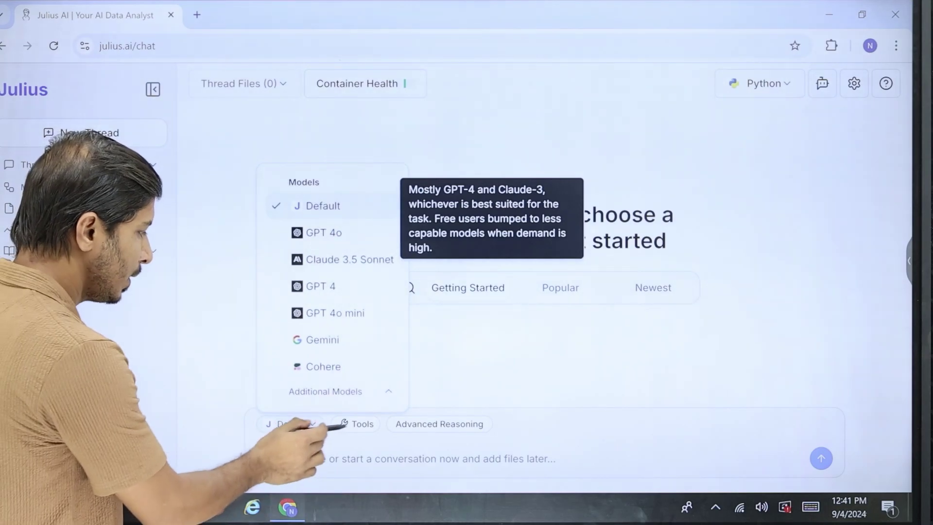
left_click(311, 423)
left_click(355, 424)
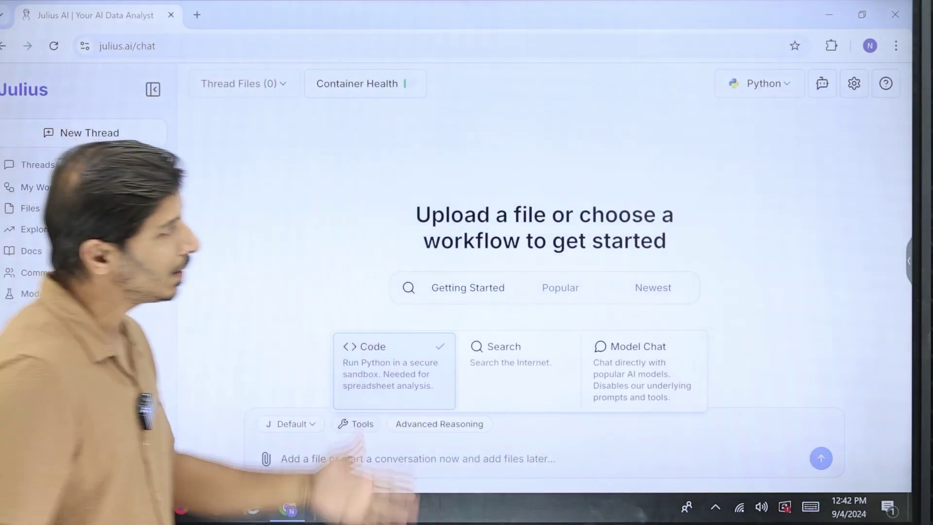
left_click(770, 85)
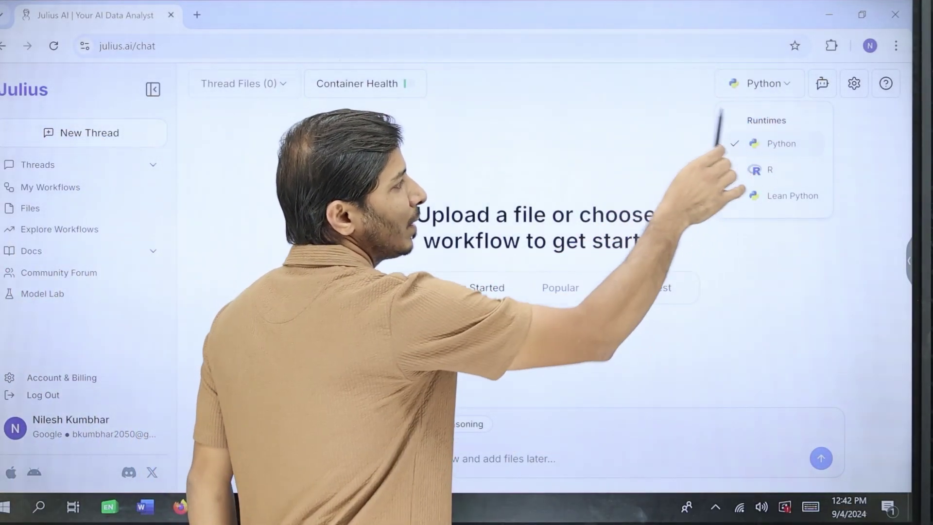
left_click(760, 84)
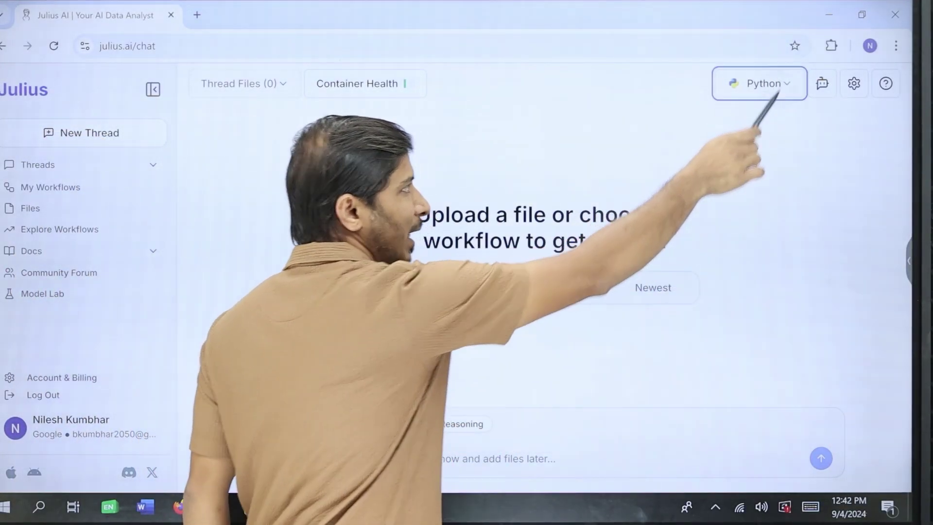
left_click(356, 423)
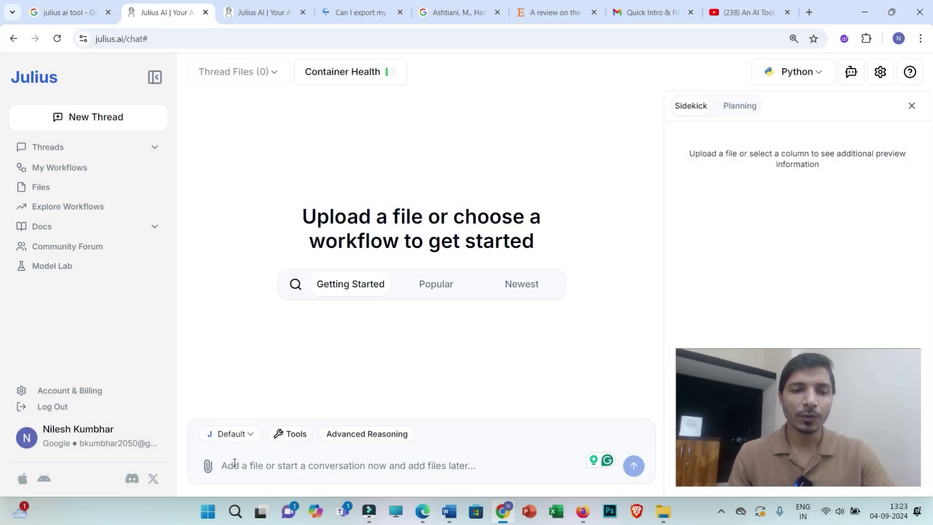
- Upload the Excel file Data Sheet from the Julius AI folder into the chat
left_click(208, 468)
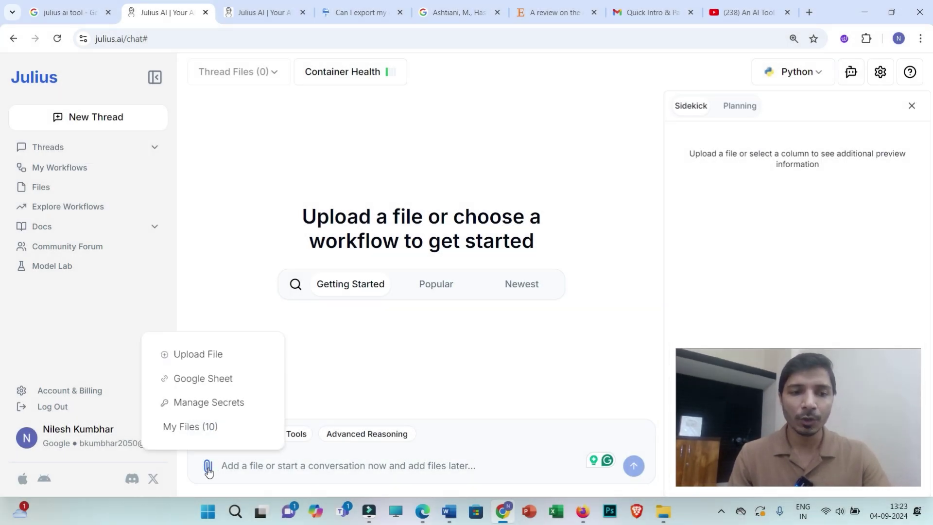
left_click(201, 358)
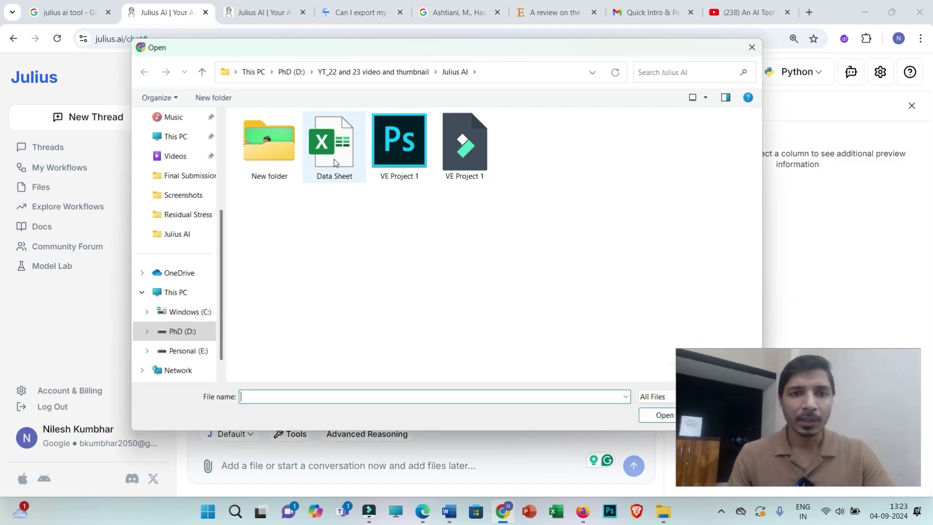
left_click(334, 159)
left_click(657, 413)
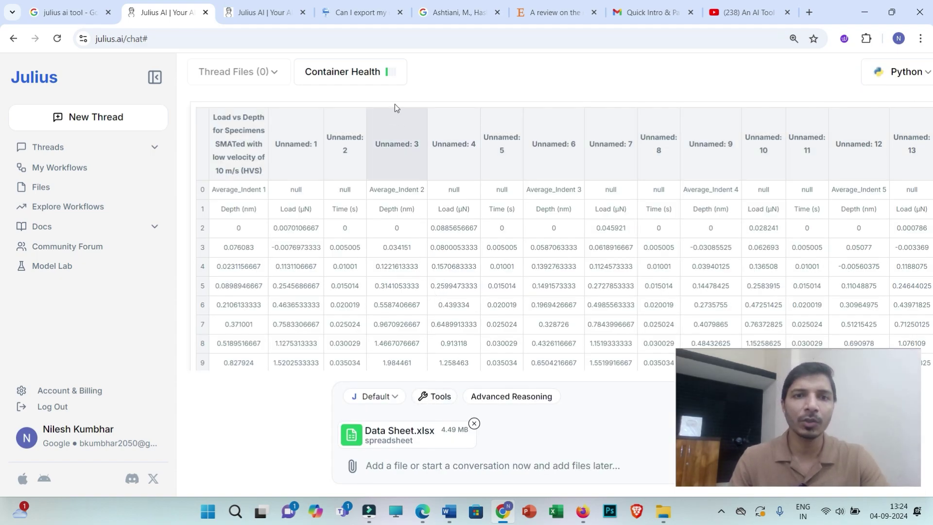
- In the Data Sheet preview, select columns Unnamed: 3 and 4, rows 2–3, then all rows 0–19
left_click(437, 154)
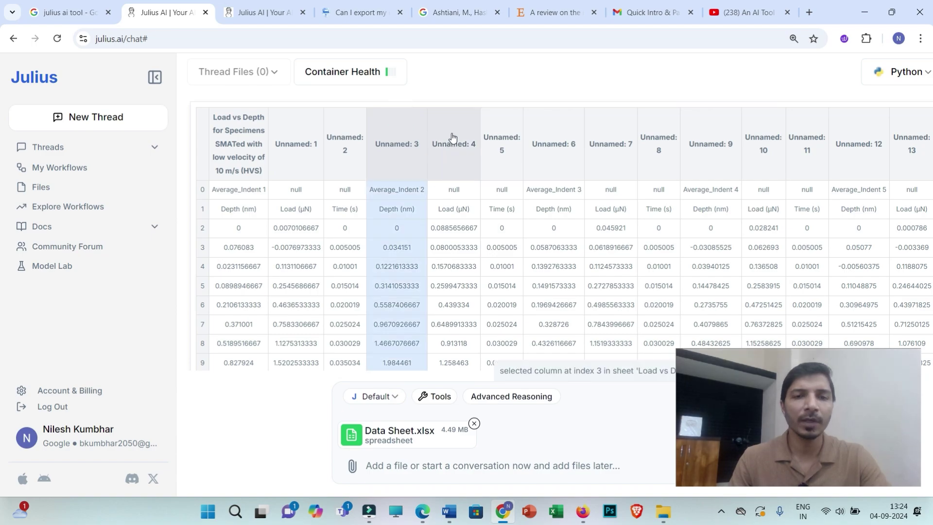
left_click(452, 136, "shift")
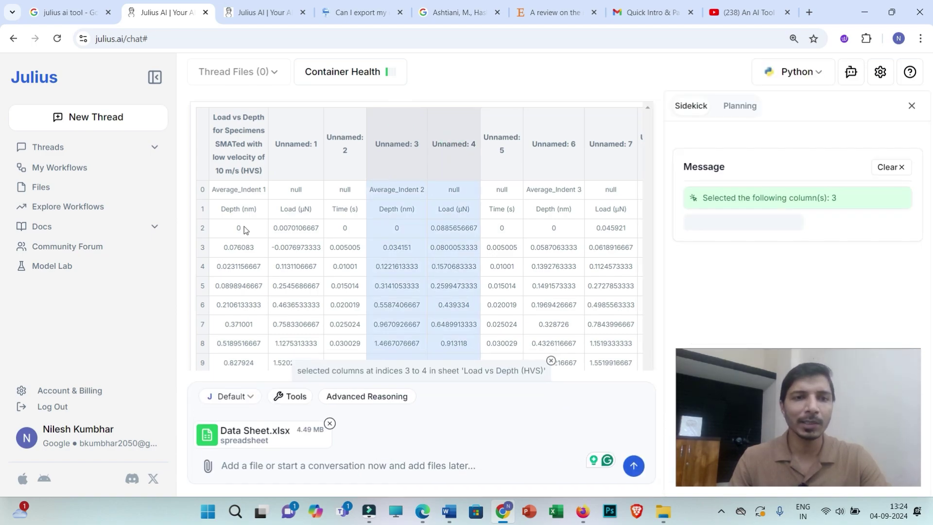
left_click(203, 228)
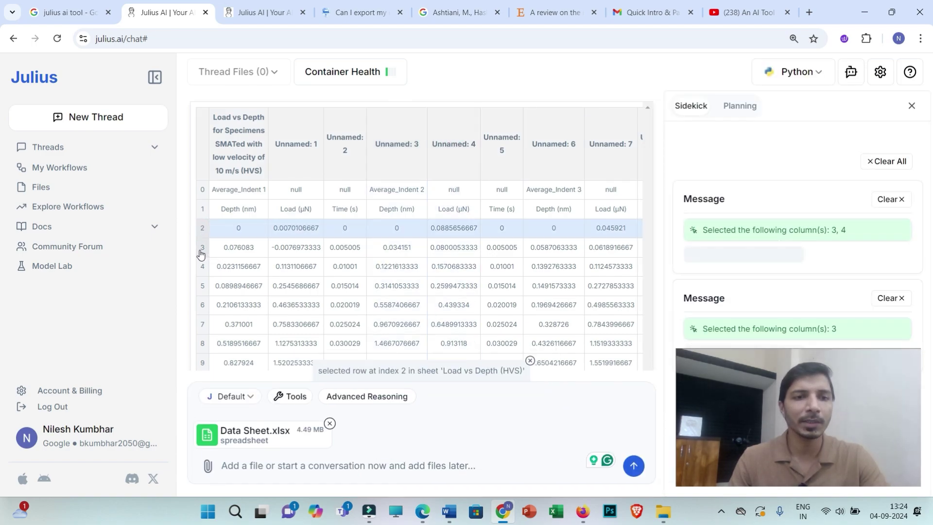
left_click(201, 249, "shift")
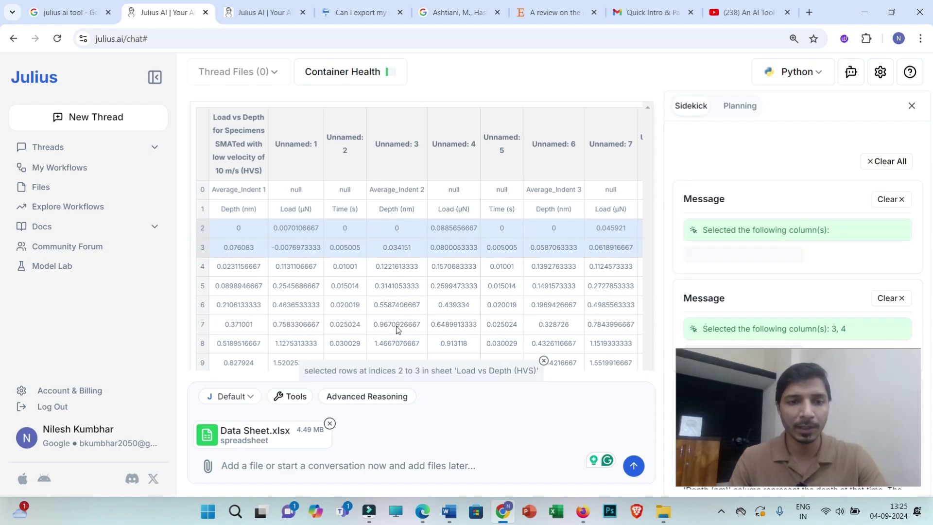
left_click(198, 146)
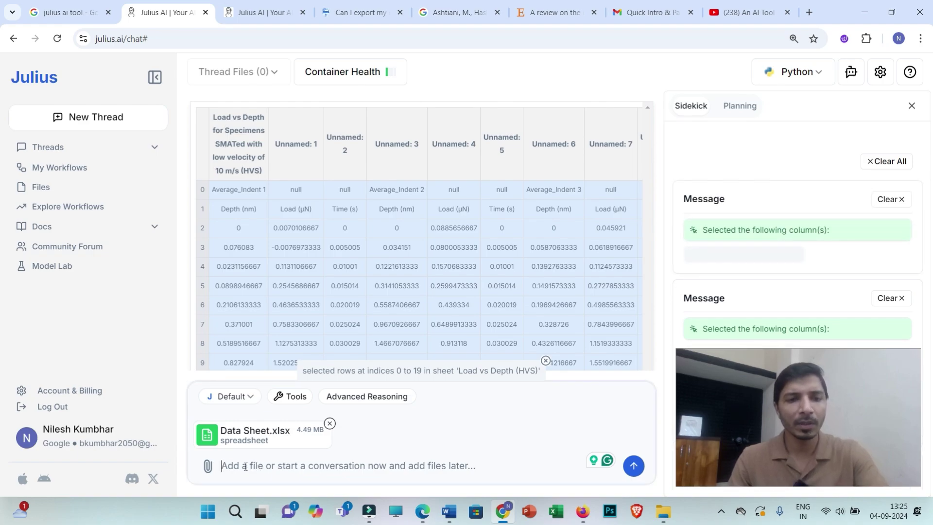
- Send the prompt 'Give me some general insights into my data' to Julius
type("Give me some general insights into my data")
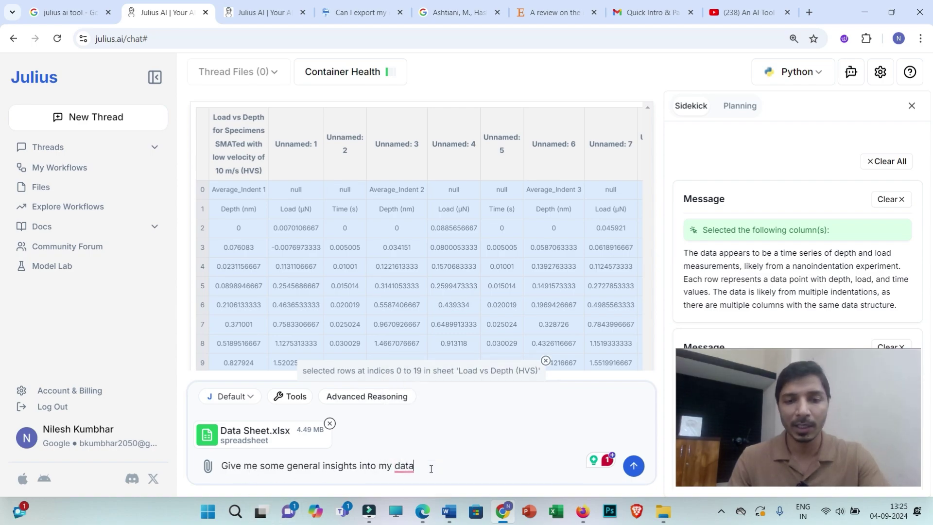
key("Return")
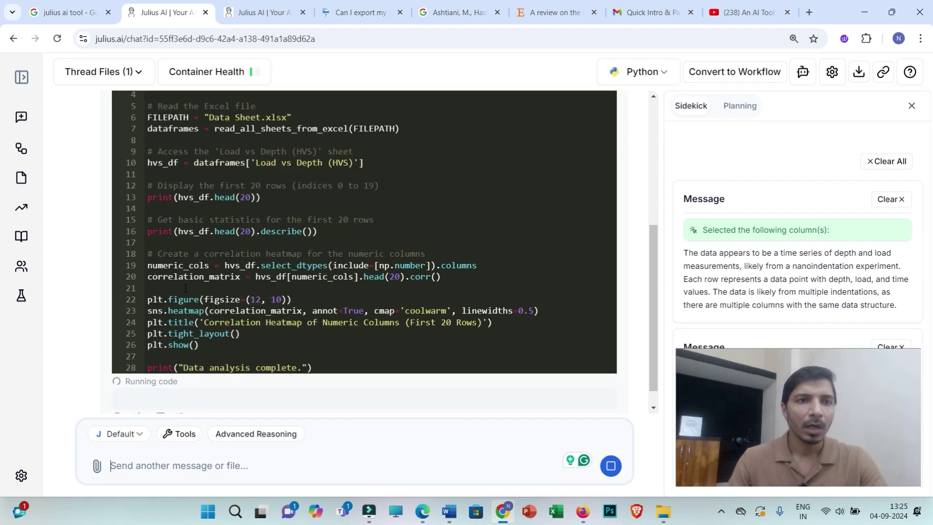
- Read through Julius's general-insights reply down to the Potential Analysis suggestions
scroll(170, 260, "up", 3)
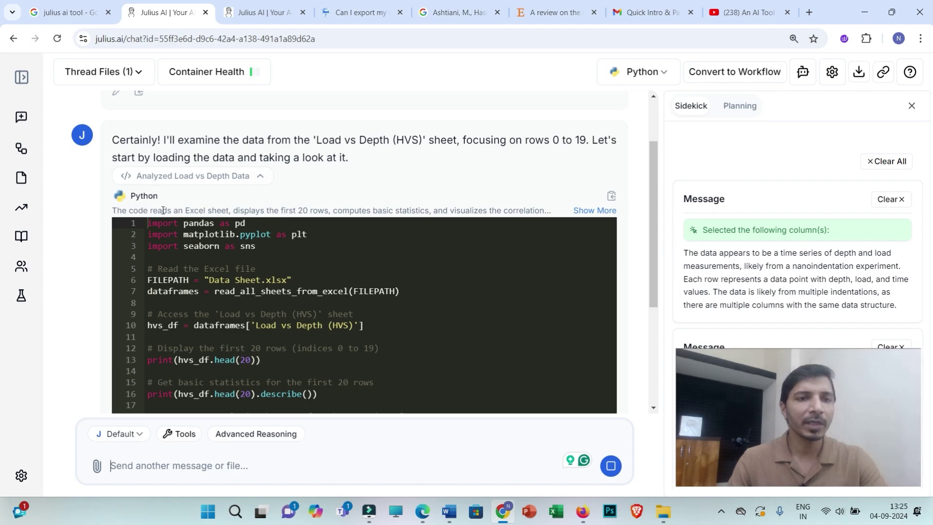
scroll(234, 259, "down", 3)
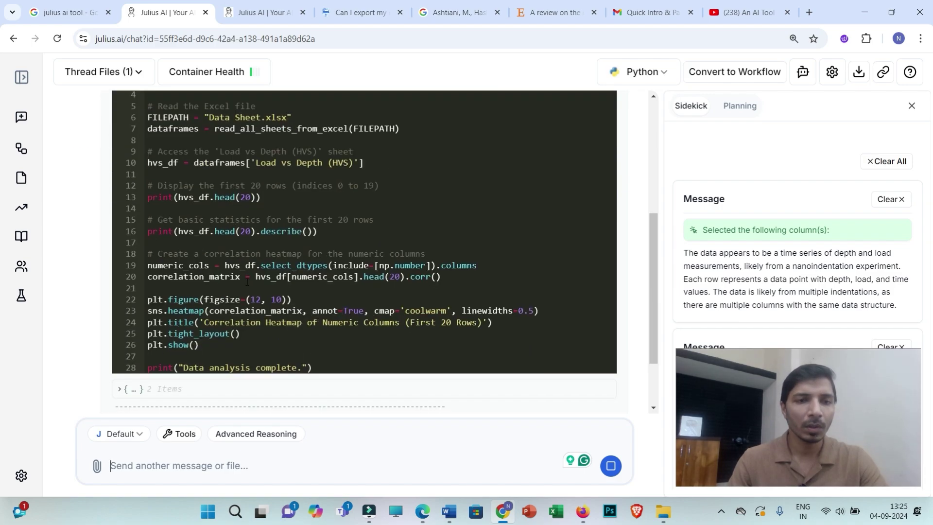
scroll(224, 348, "down", 2)
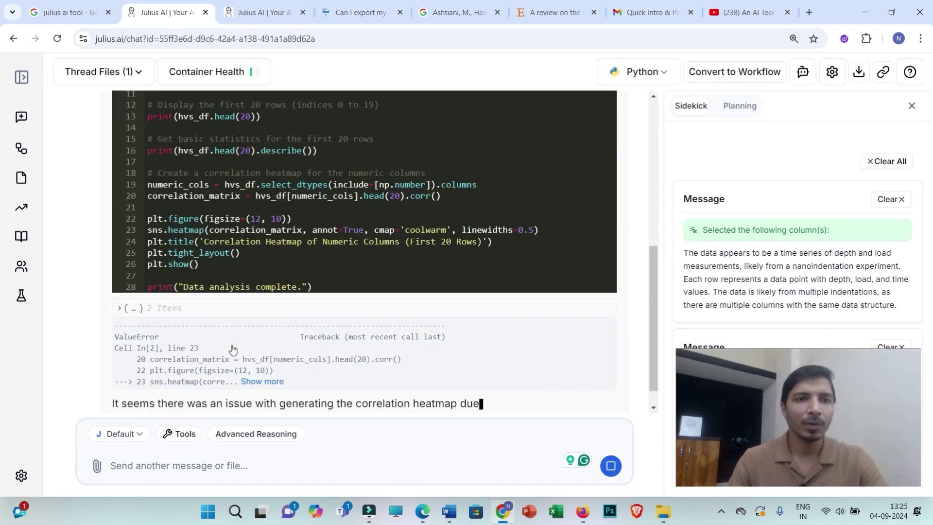
scroll(237, 338, "up", 3)
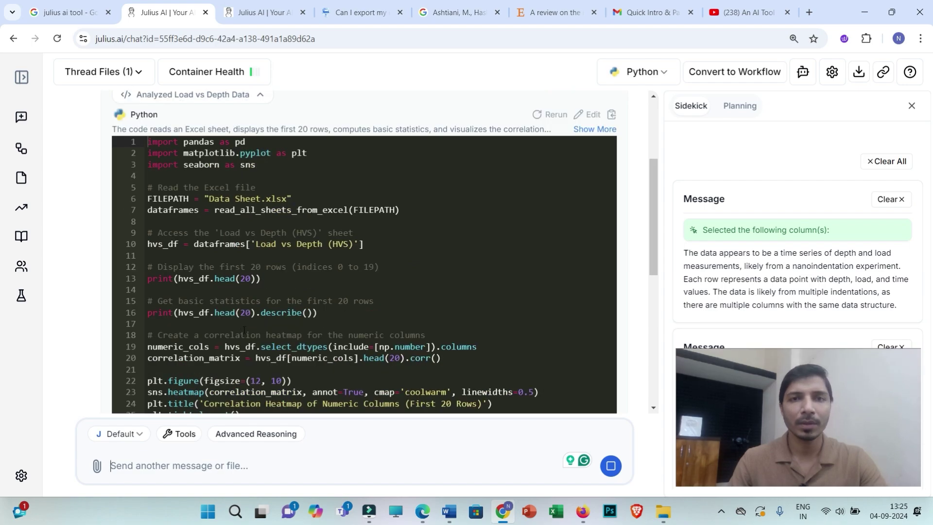
scroll(213, 345, "down", 6)
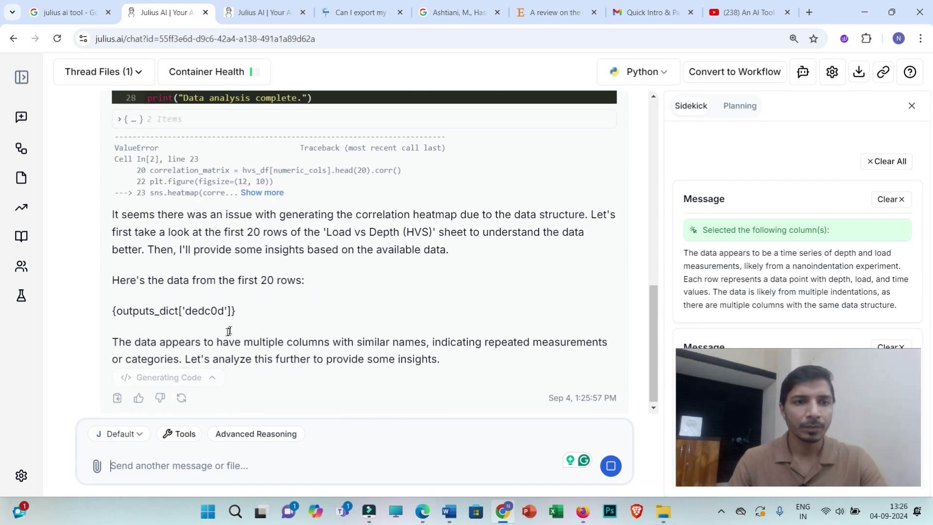
scroll(291, 301, "up", 4)
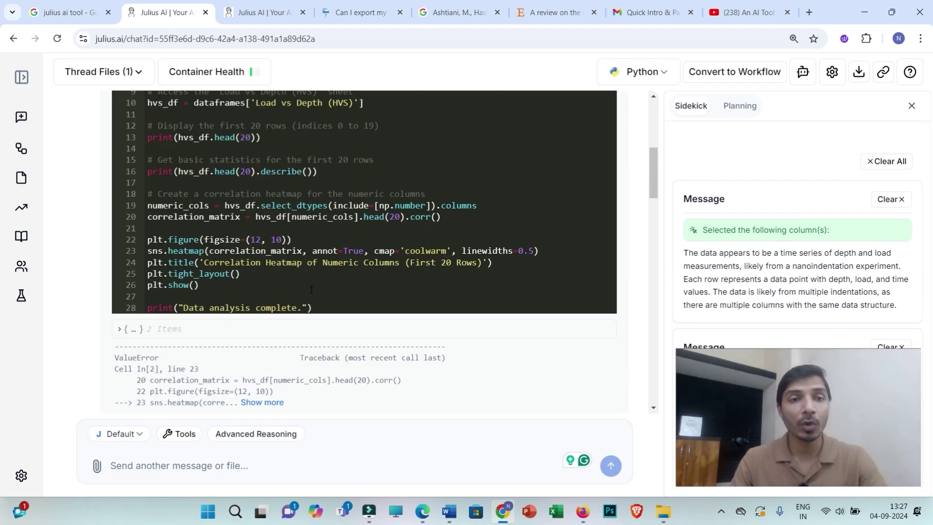
scroll(334, 330, "down", 6)
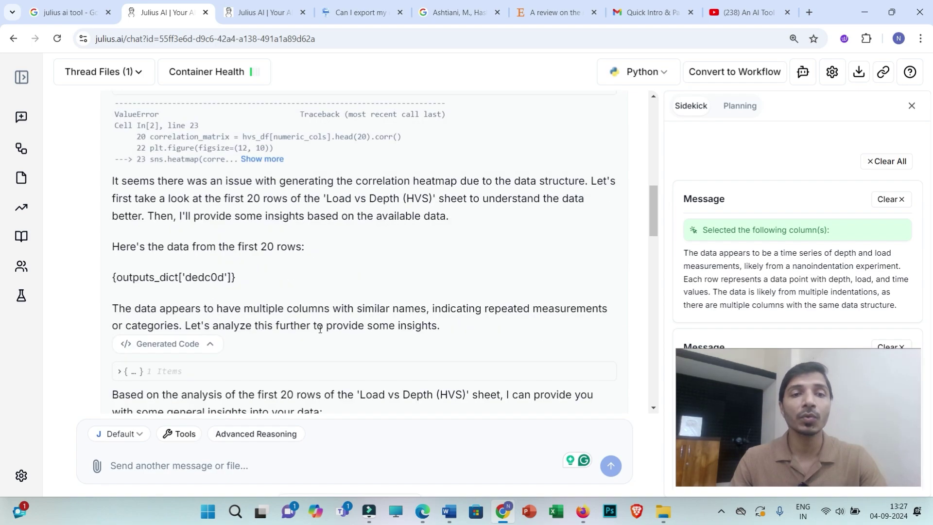
scroll(305, 303, "down", 3)
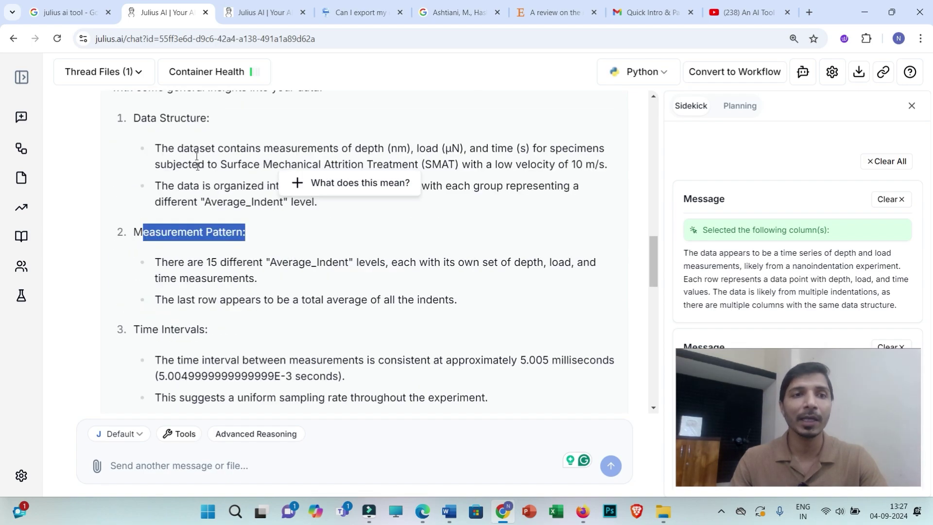
left_click(212, 129)
left_click_drag(261, 235, 131, 242)
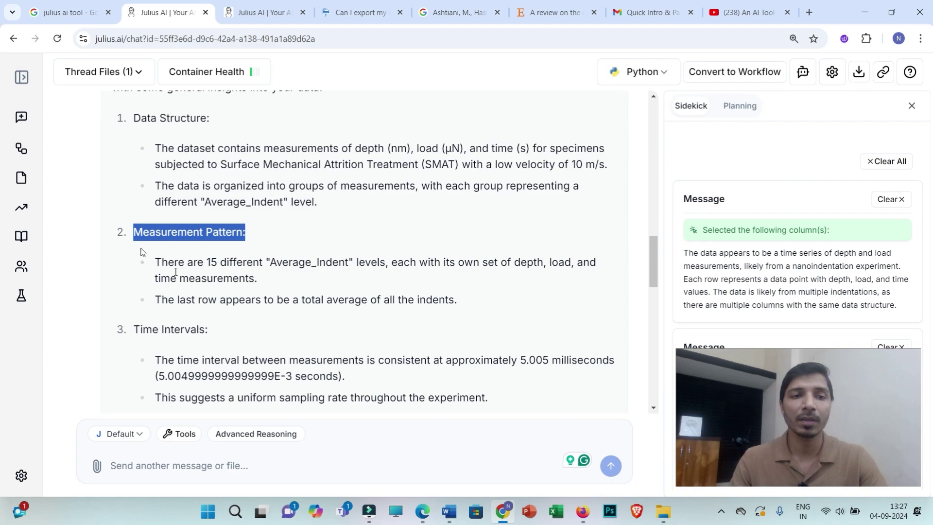
scroll(240, 299, "down", 6)
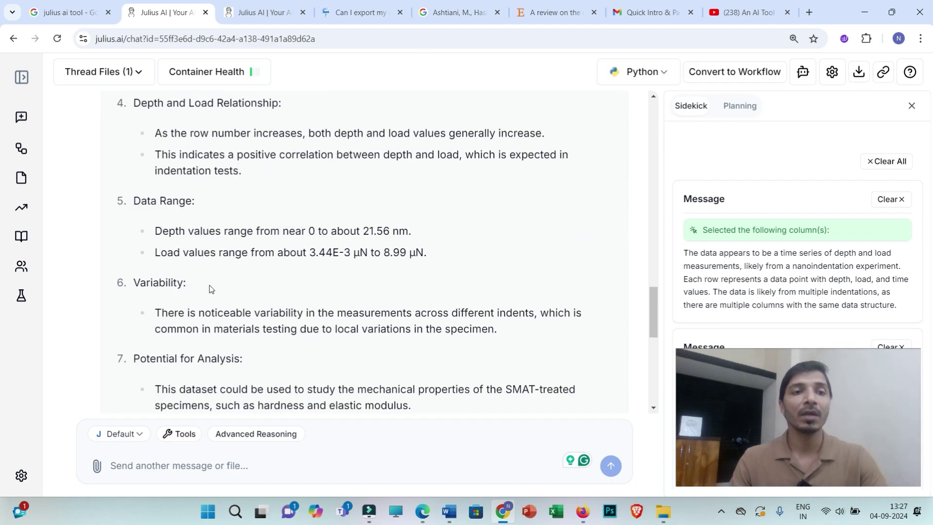
scroll(317, 290, "down", 5)
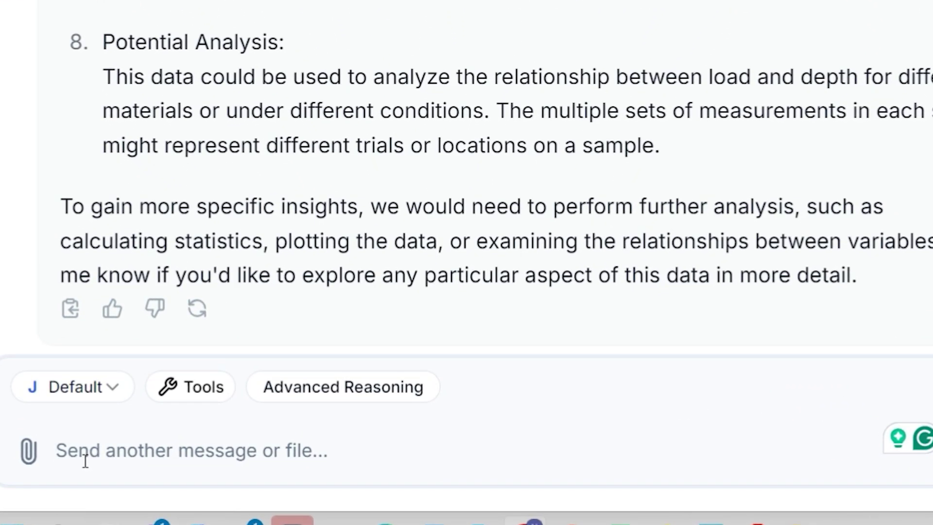
- Request 'Generate few important graphs from this data' and review the Load vs Depth plots
type("Generate few important graphs from this data")
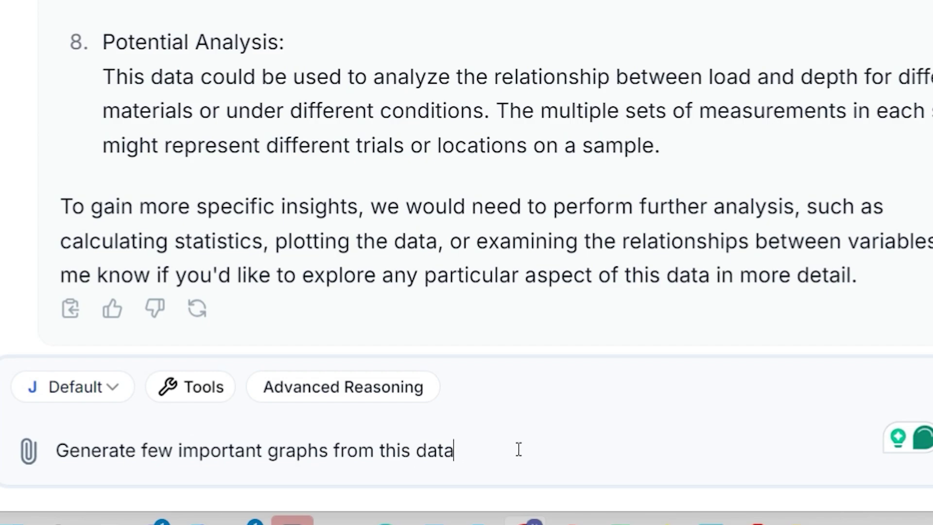
key("Return")
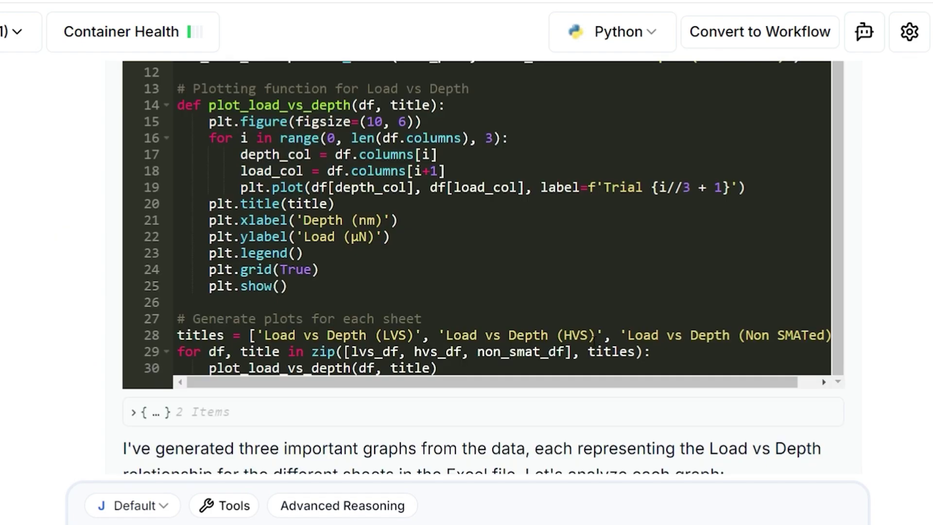
scroll(571, 339, "down", 10)
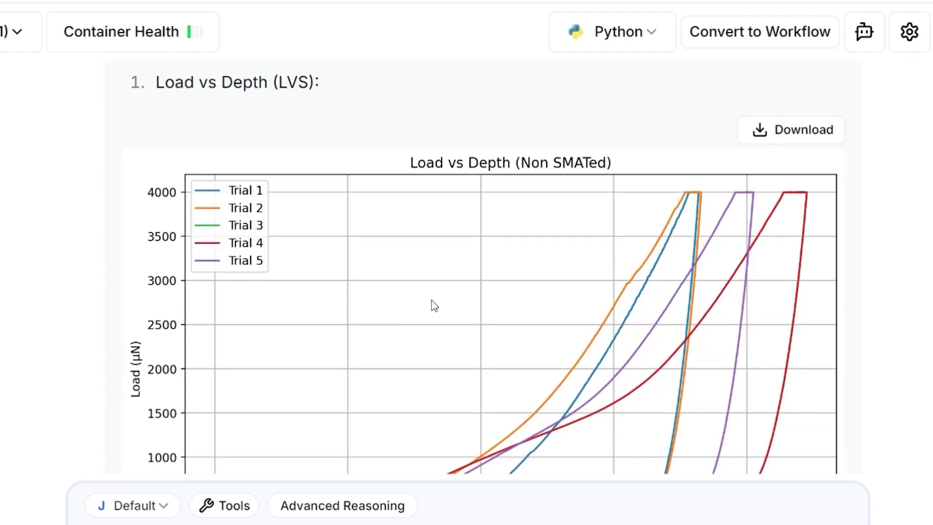
scroll(408, 279, "down", 4)
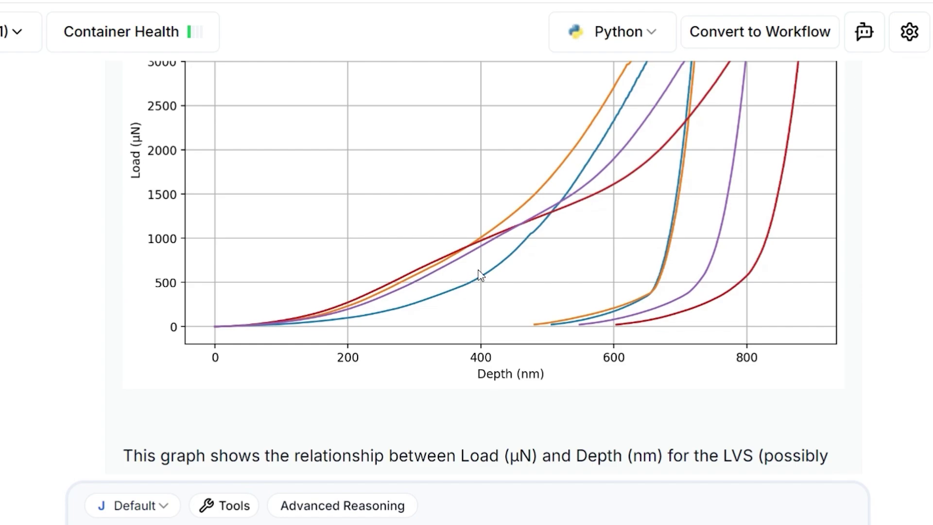
scroll(480, 277, "down", 15)
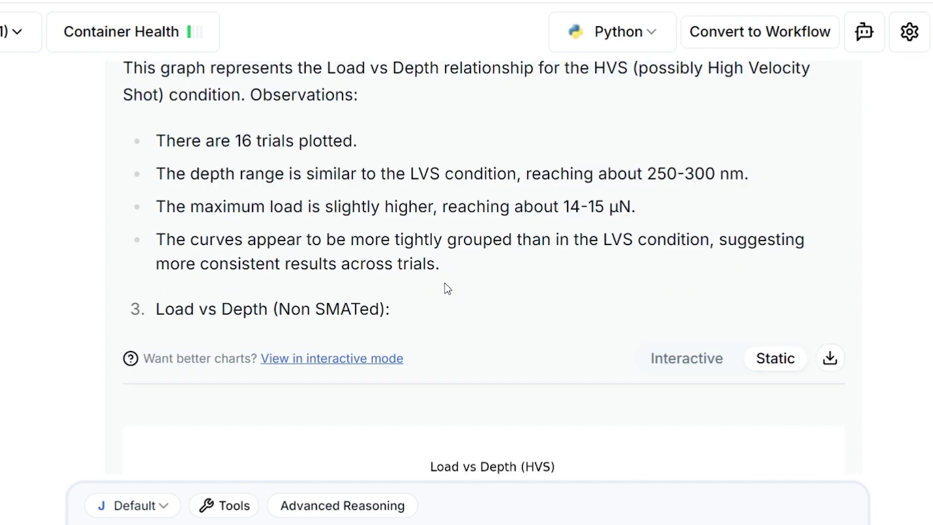
scroll(450, 302, "down", 5)
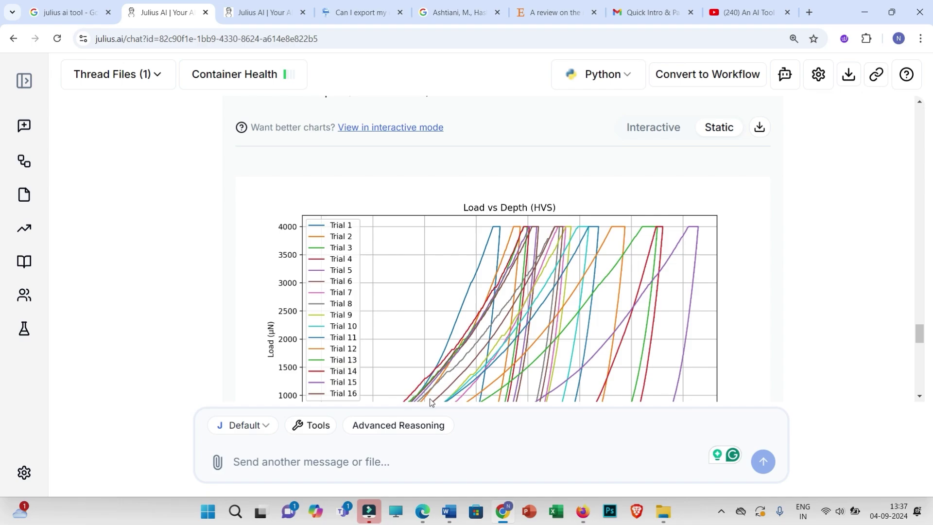
scroll(311, 378, "down", 3)
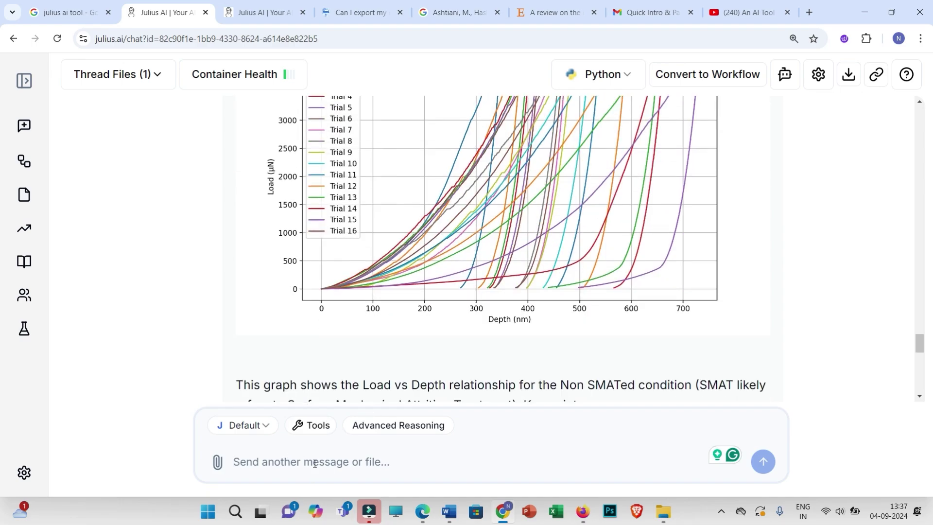
- Send the prompt 'Give me descriptive statistics for Load vs Displacement data'
left_click(249, 463)
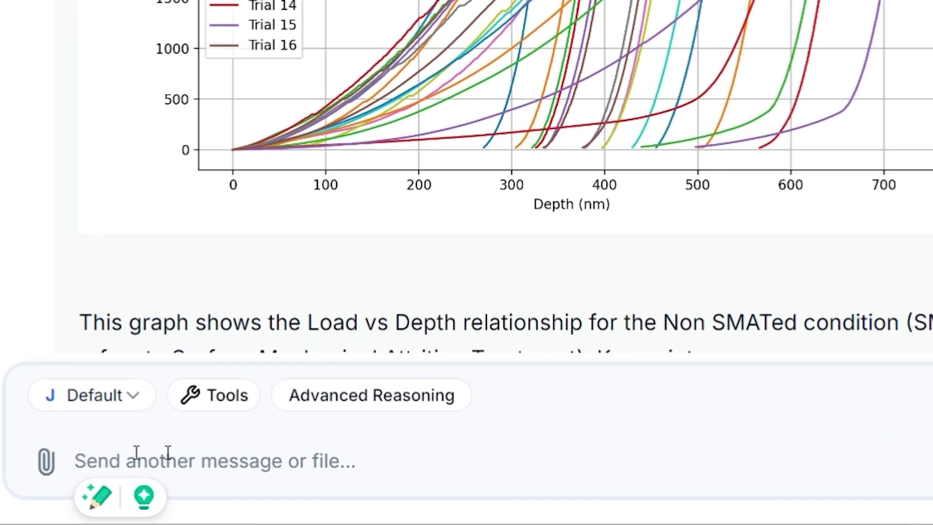
type("Give me descriptive statistics for Load vs Displacement data")
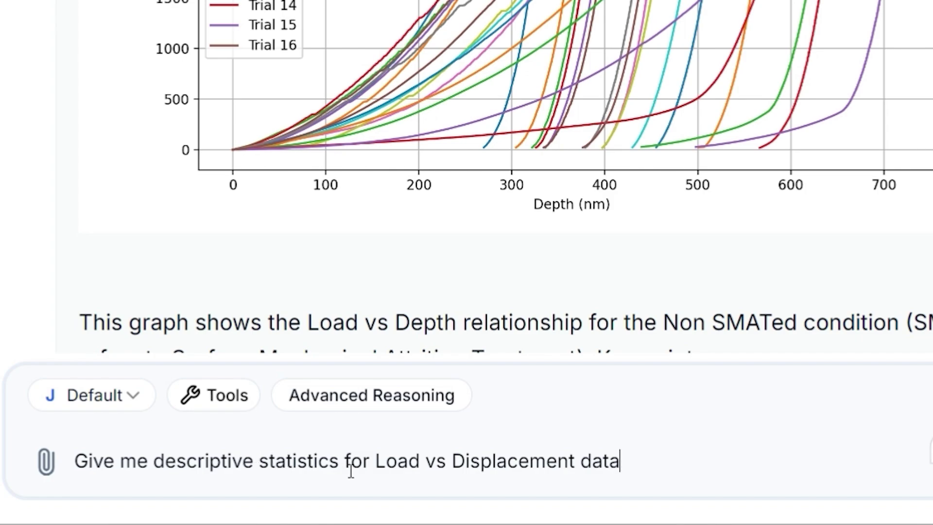
mouse_move(605, 465)
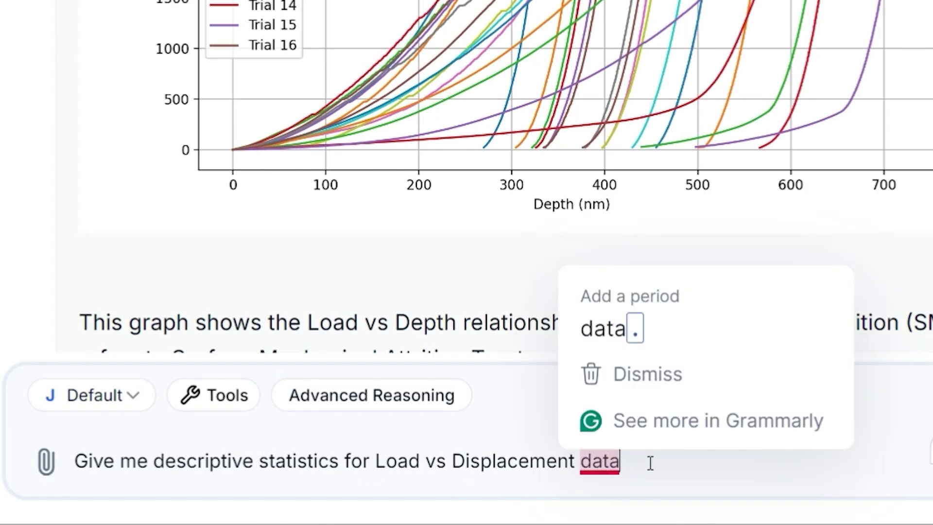
key("Return")
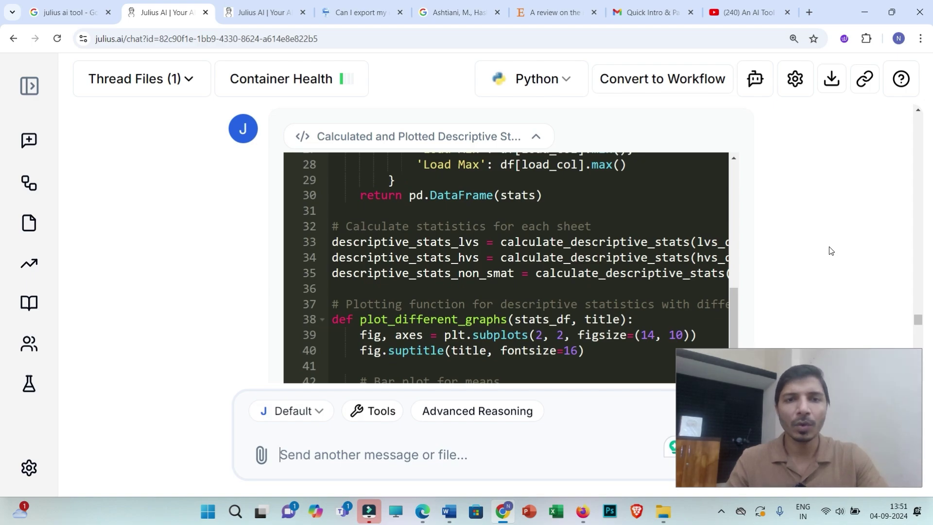
scroll(813, 235, "down", 5)
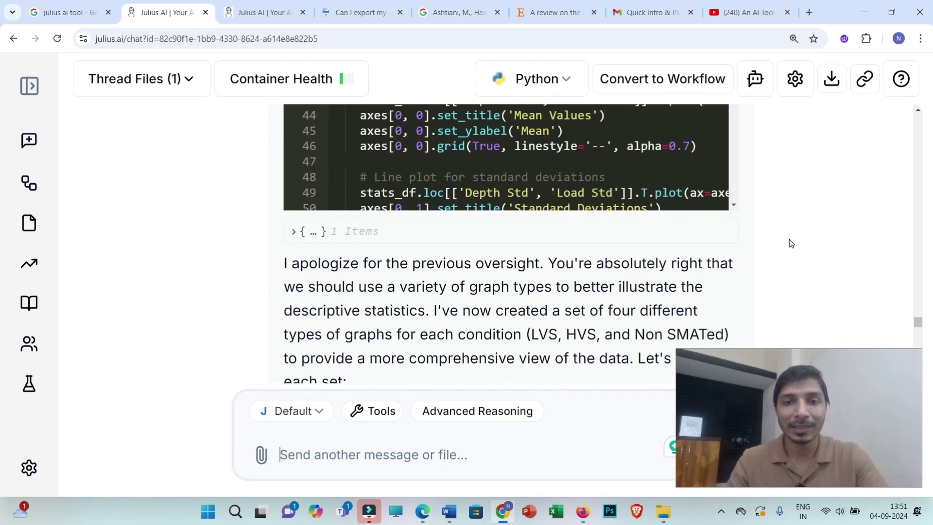
scroll(763, 245, "down", 3)
scroll(768, 244, "up", 2)
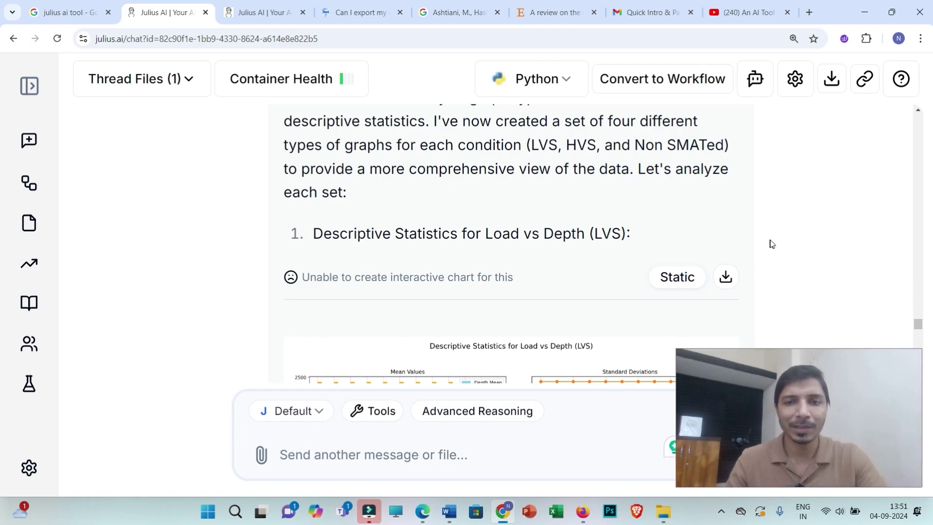
scroll(772, 244, "down", 3)
scroll(568, 254, "down", 5)
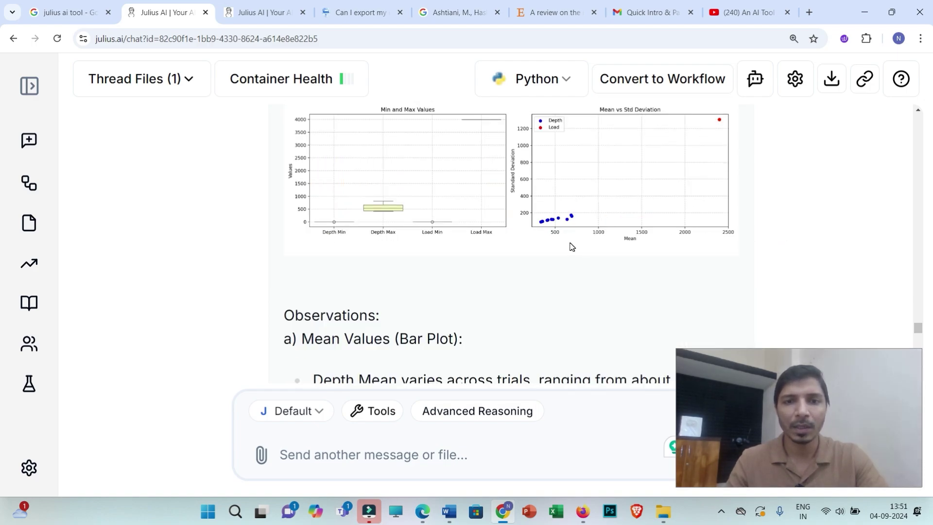
scroll(408, 248, "down", 2)
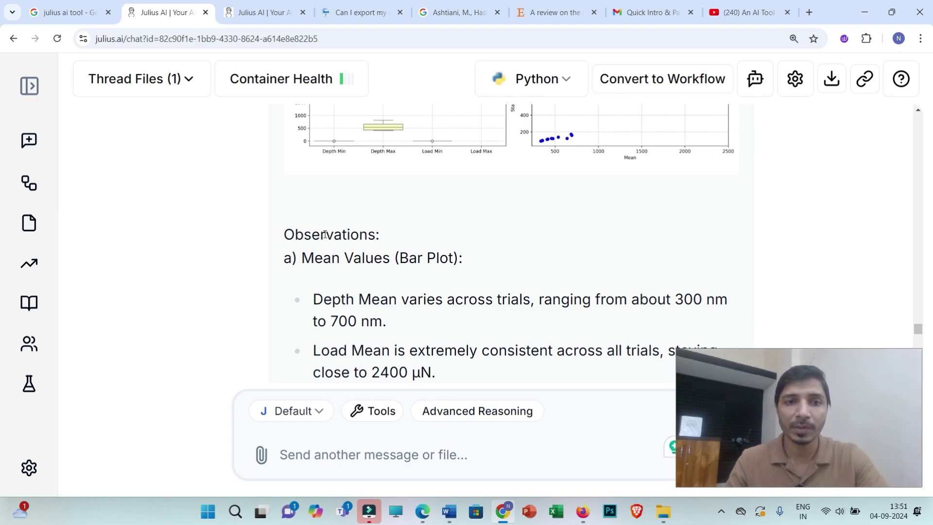
scroll(609, 271, "up", 3)
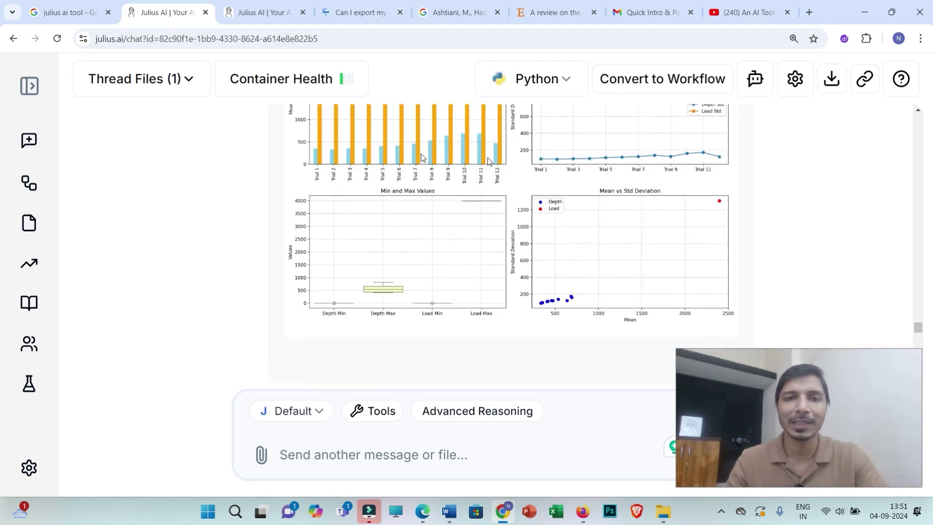
scroll(500, 249, "down", 9)
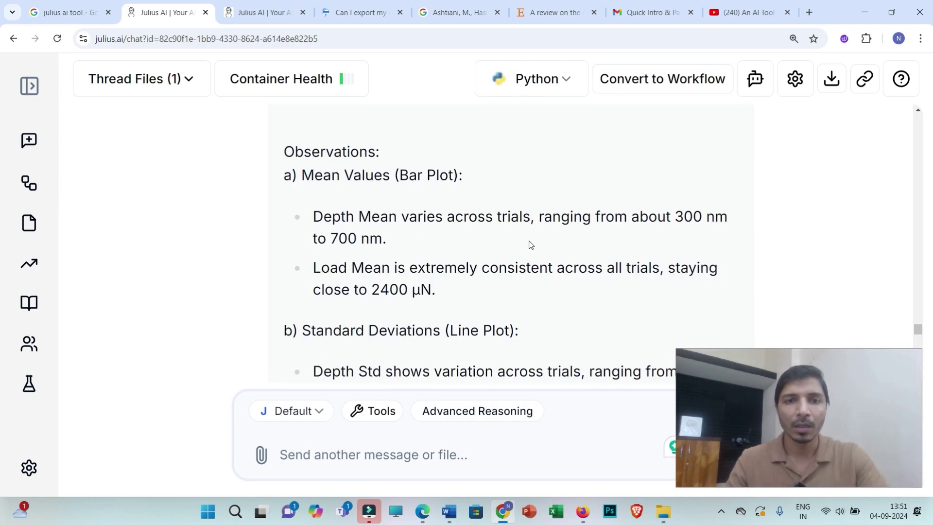
scroll(511, 248, "down", 12)
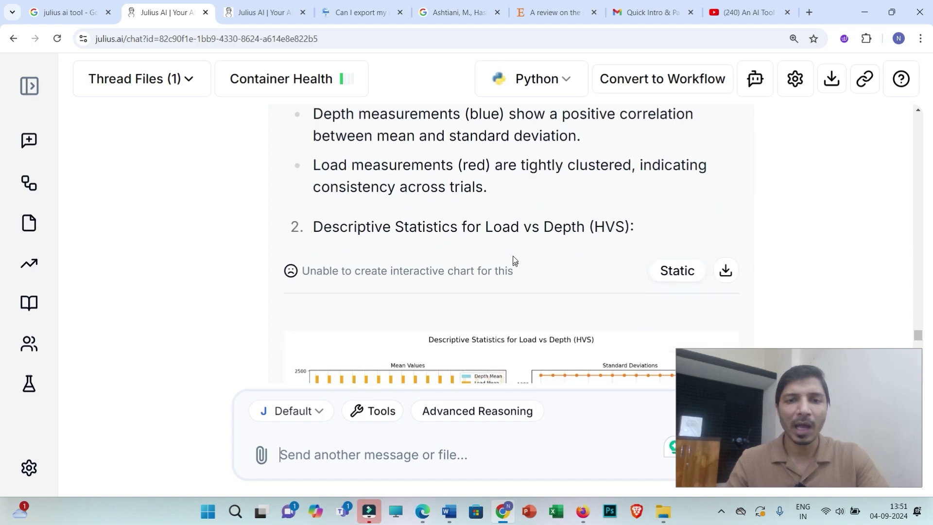
scroll(501, 224, "up", 2)
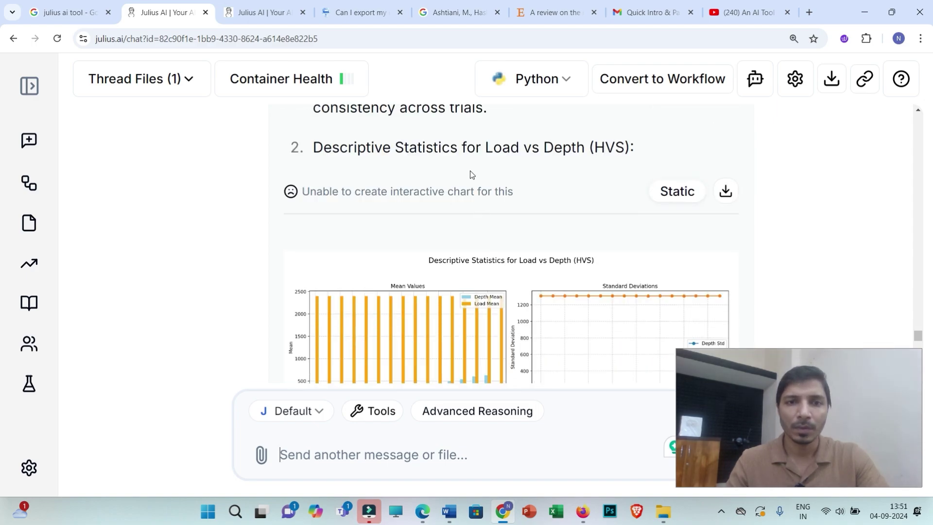
scroll(472, 204, "down", 18)
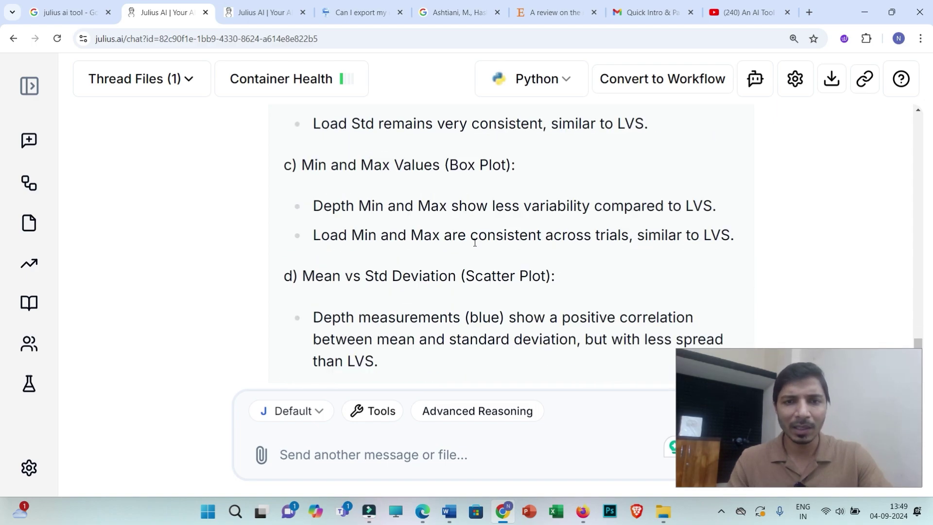
scroll(475, 242, "down", 4)
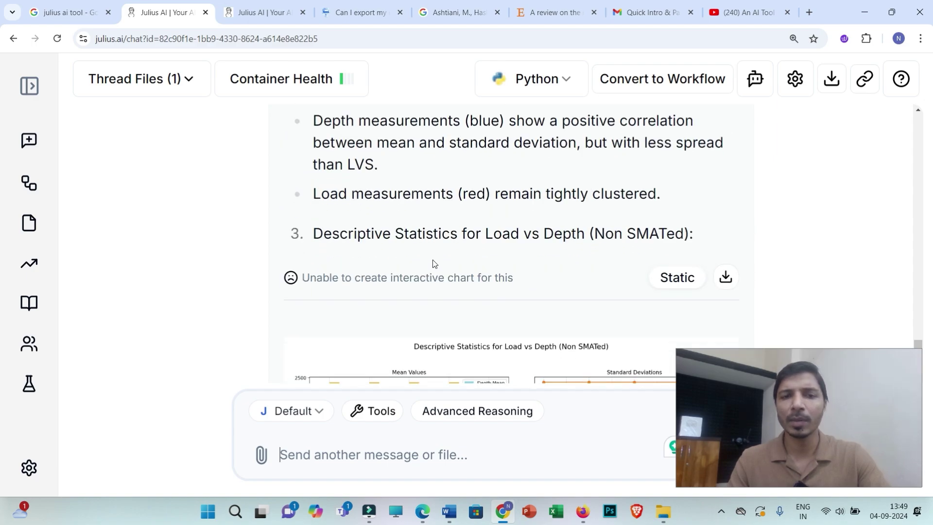
scroll(457, 277, "down", 2)
scroll(461, 316, "down", 3)
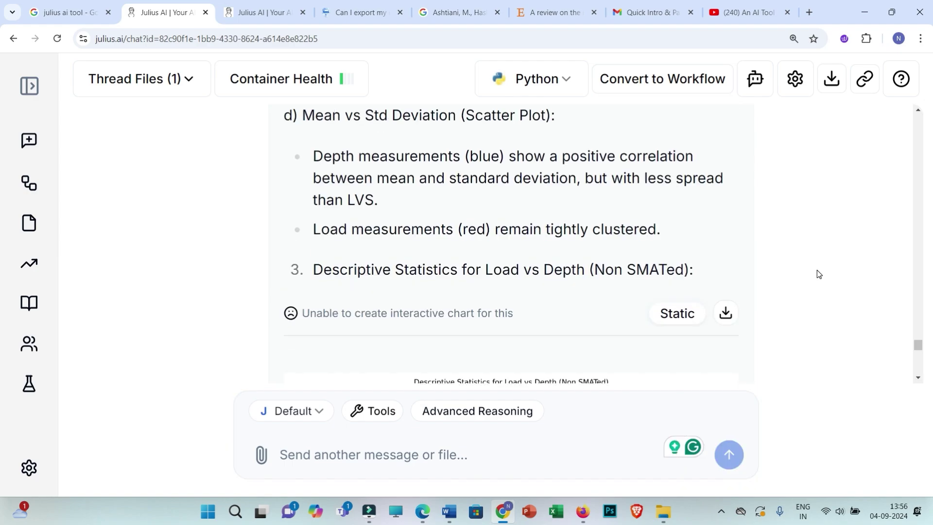
scroll(820, 274, "up", 1)
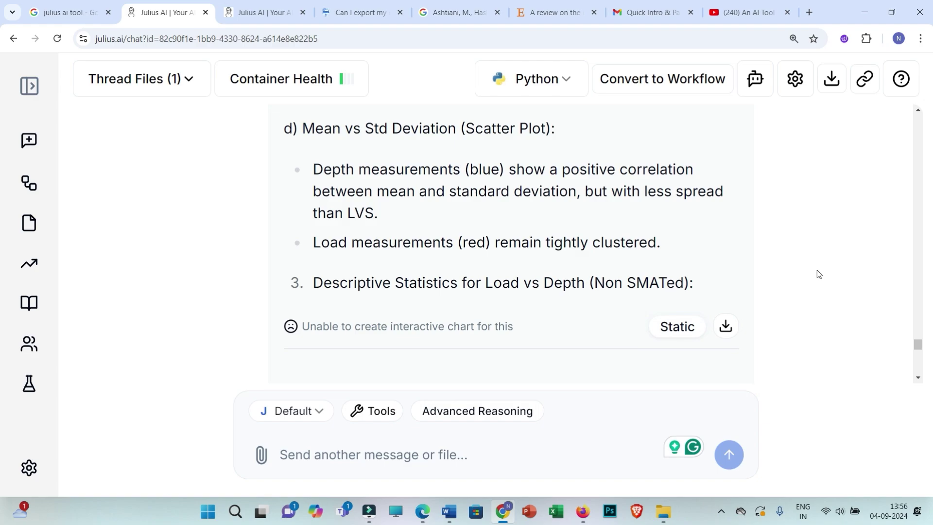
scroll(779, 304, "down", 5)
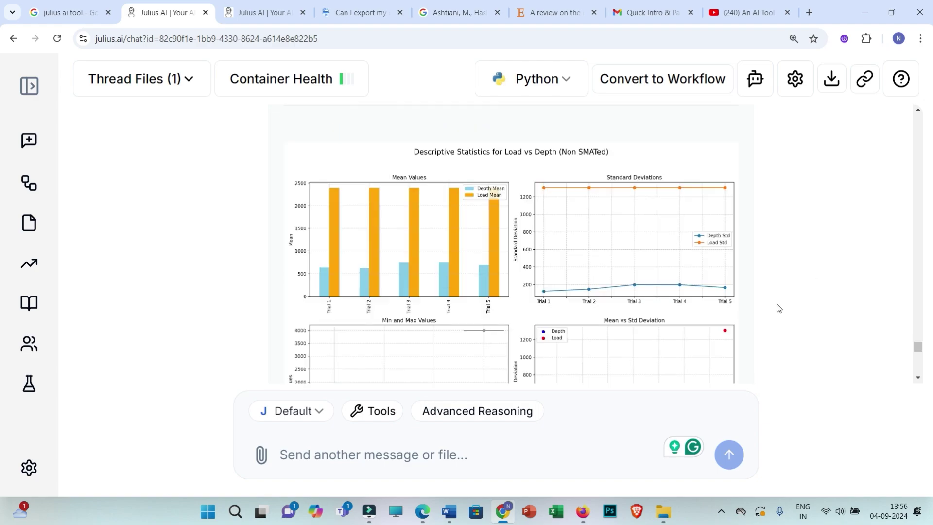
scroll(779, 308, "down", 5)
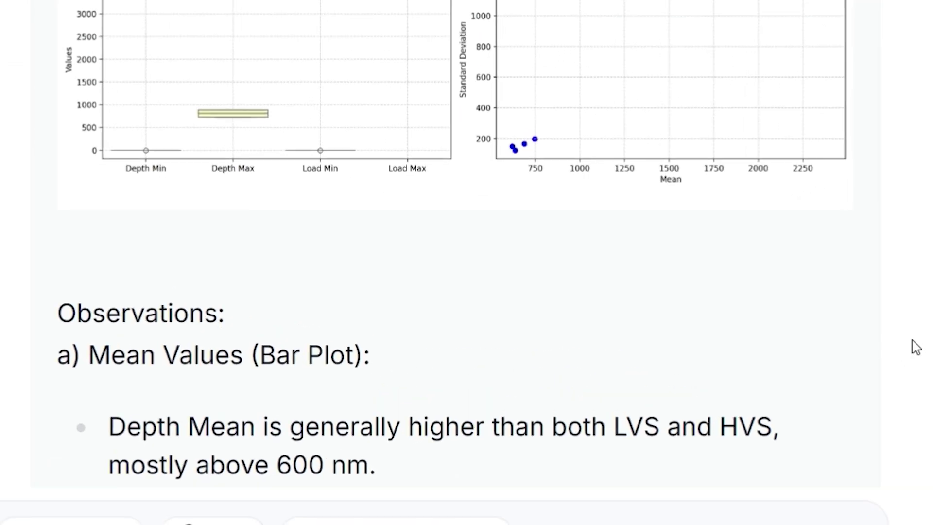
scroll(899, 364, "down", 6)
scroll(899, 378, "down", 3)
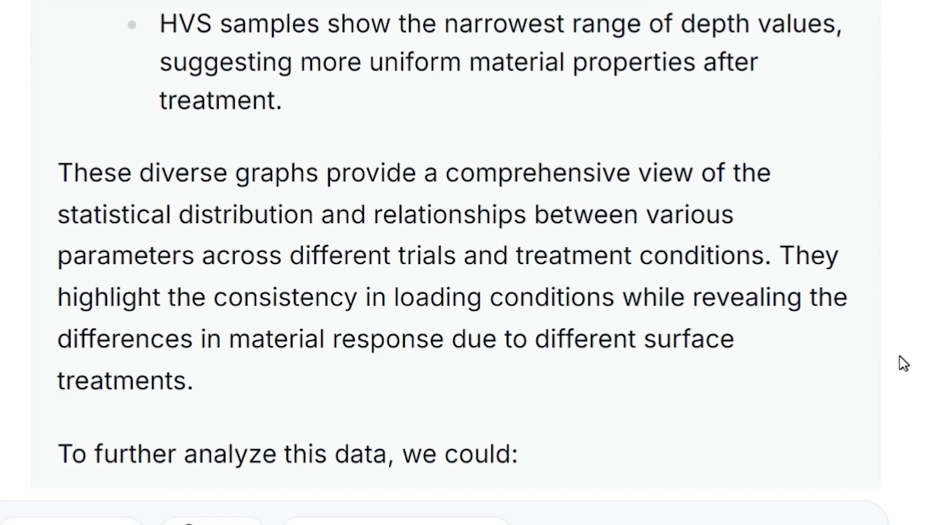
scroll(617, 350, "down", 3)
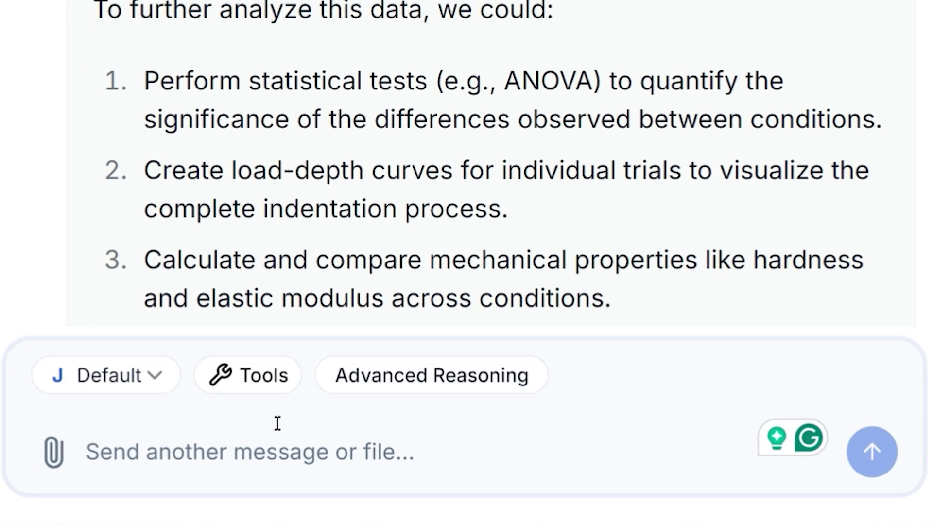
- Ask Julius for ANOVA on Load vs Displacement data and review the 0.8719 p-value
type("Can you perform ANOVA for Load vs Displacement data")
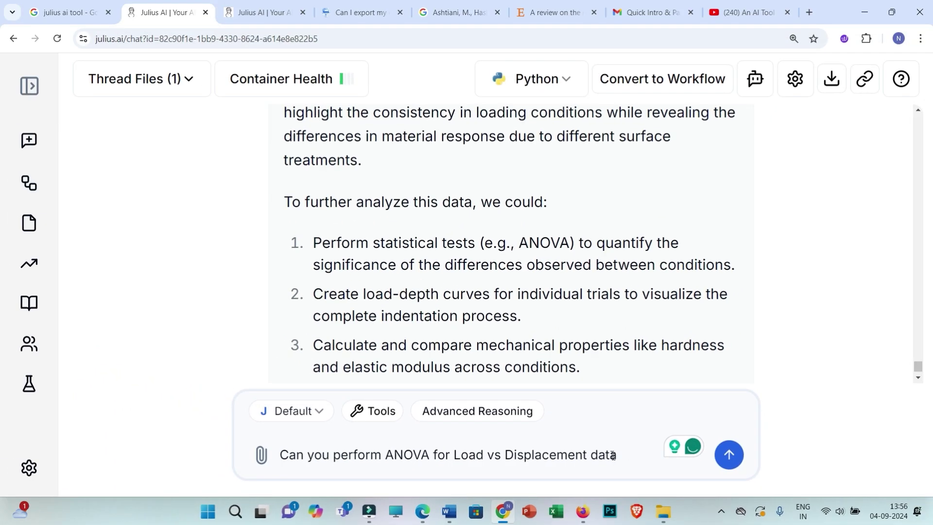
key("Return")
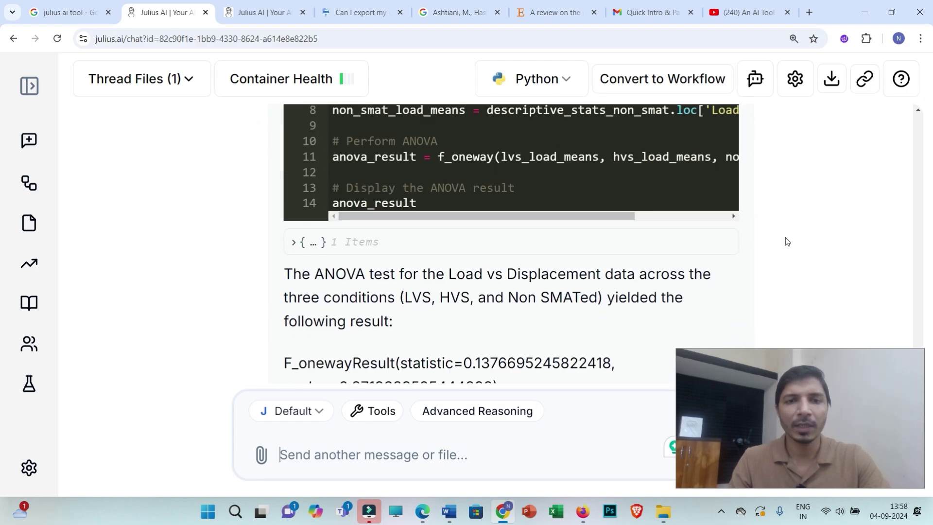
scroll(788, 227, "up", 3)
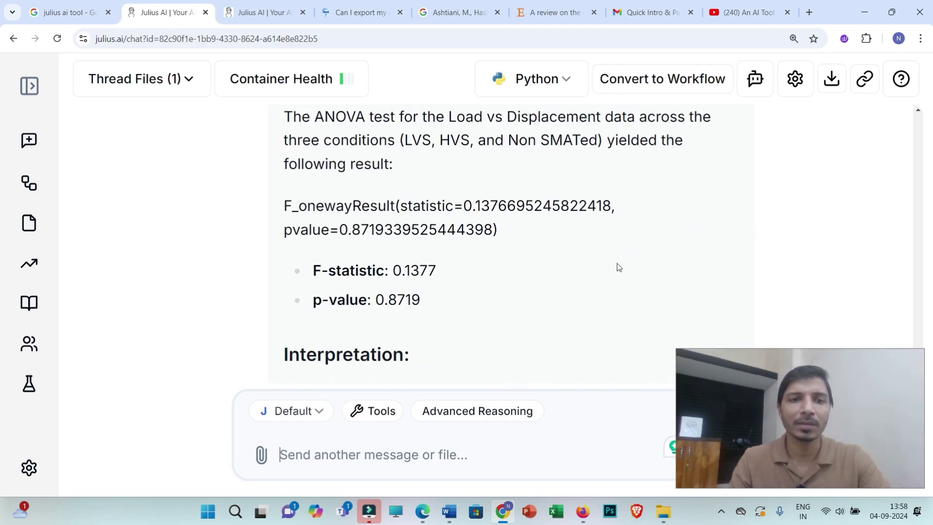
left_click_drag(438, 302, 324, 305)
scroll(462, 280, "down", 5)
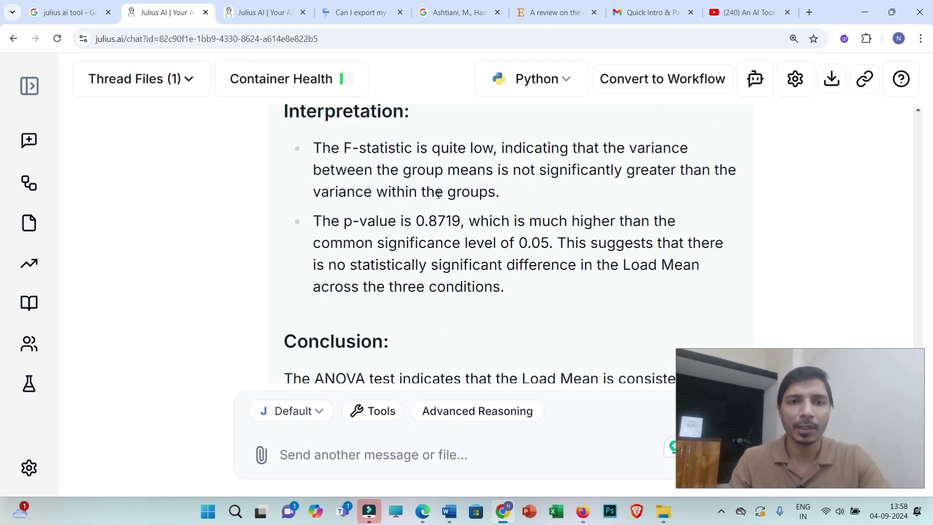
scroll(439, 195, "down", 1)
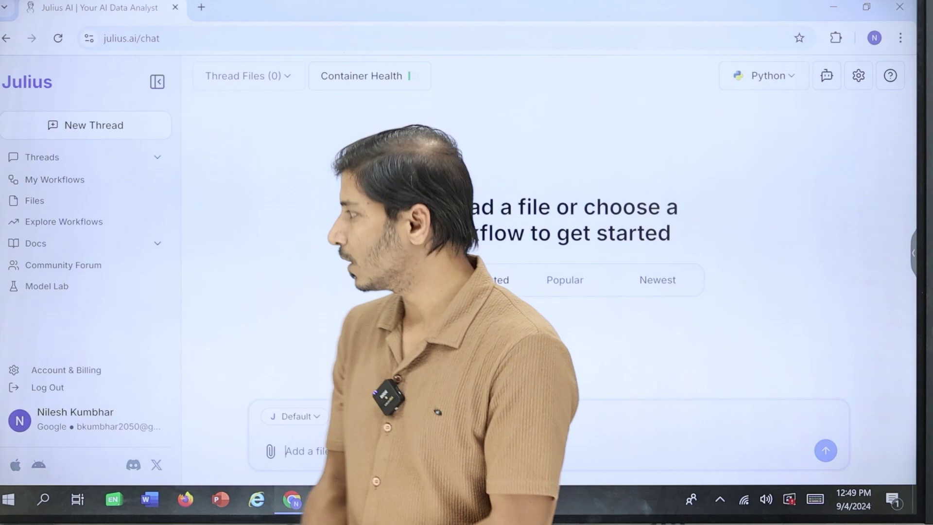
- Choose GPT-4o as the model in Model Lab, then open the Community Forum
left_click(54, 286)
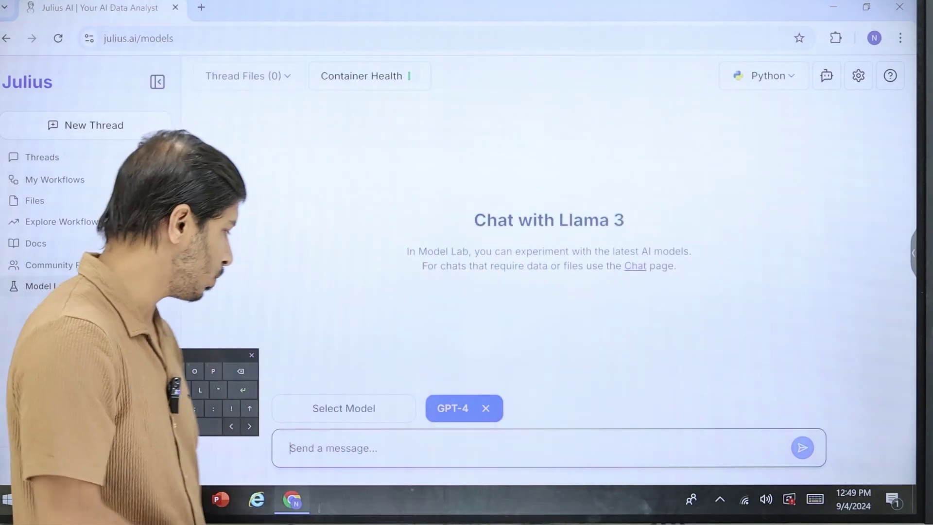
left_click(319, 408)
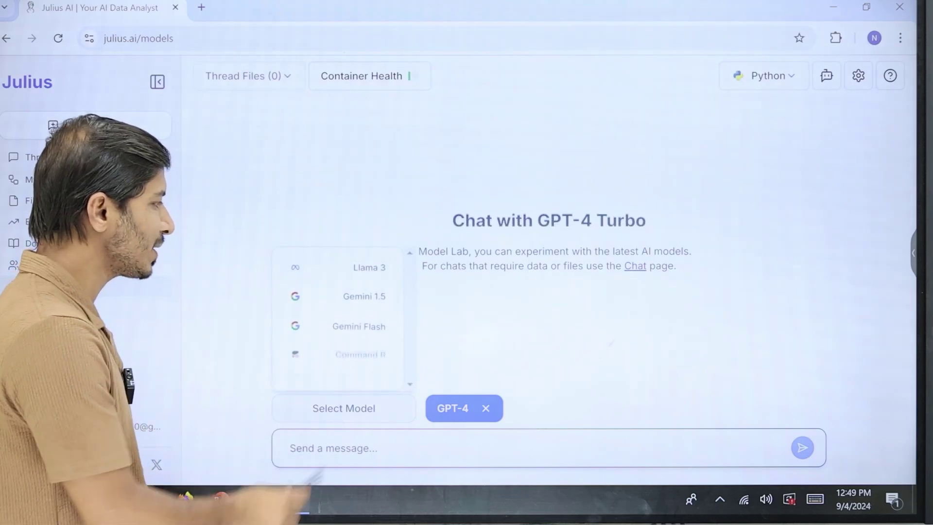
scroll(340, 316, "down", 5)
scroll(334, 291, "down", 1)
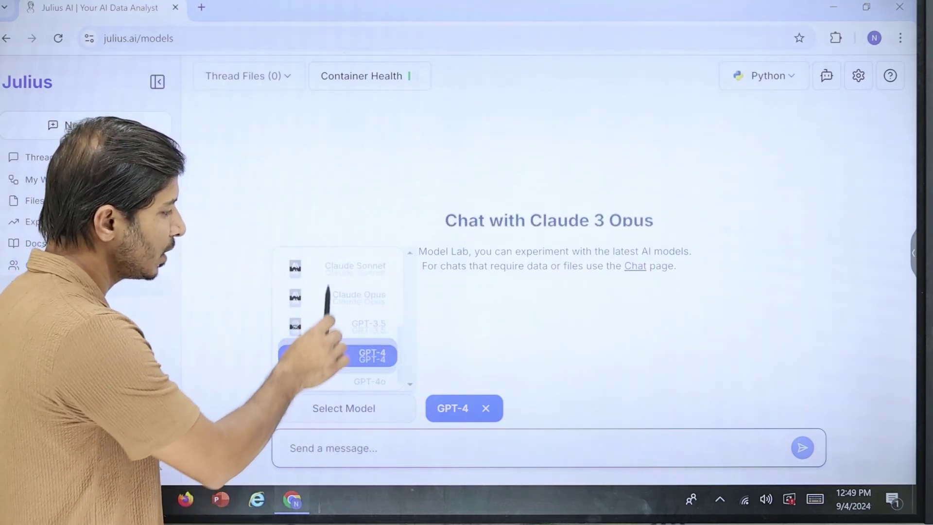
left_click(353, 370)
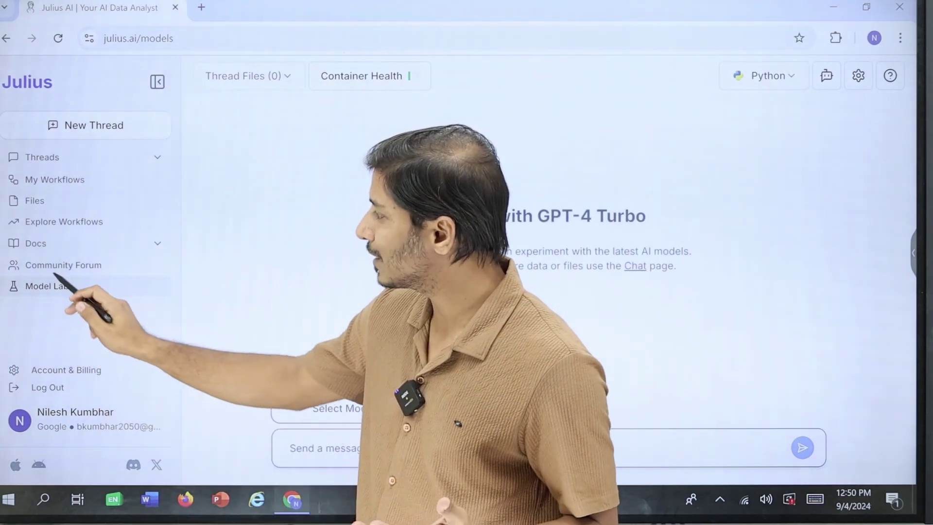
left_click(63, 265)
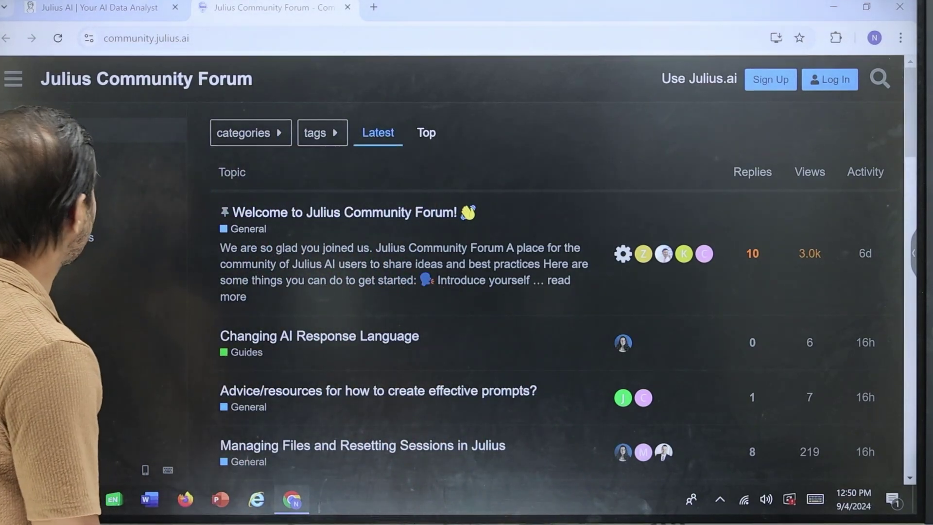
scroll(549, 286, "down", 5)
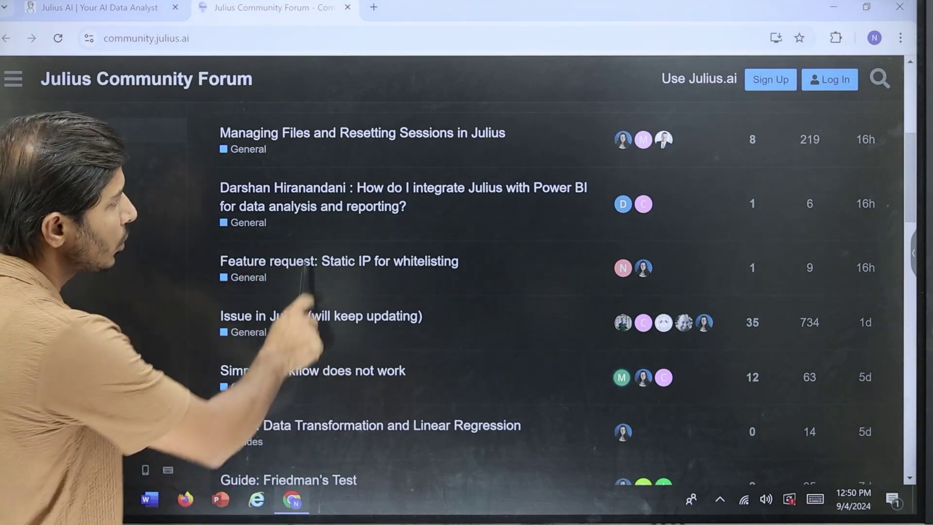
scroll(549, 292, "up", 1)
scroll(550, 292, "up", 6)
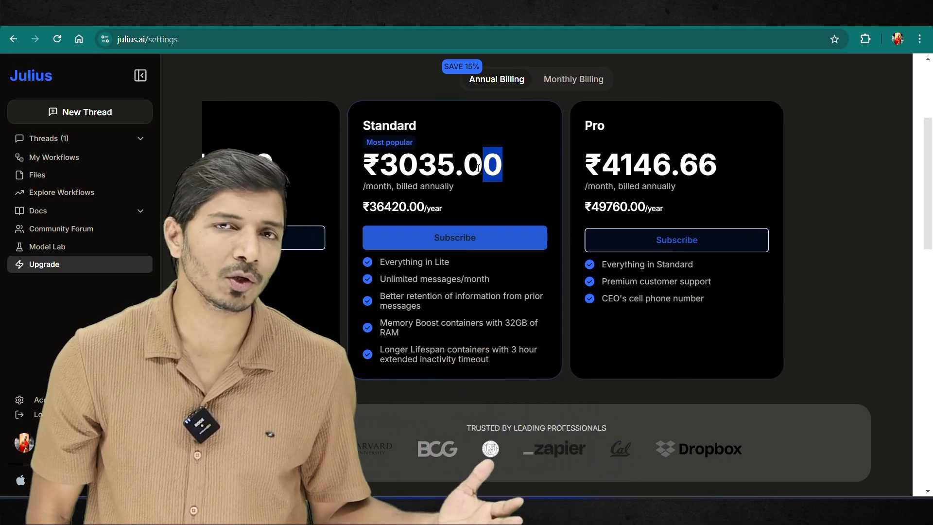
left_click(568, 80)
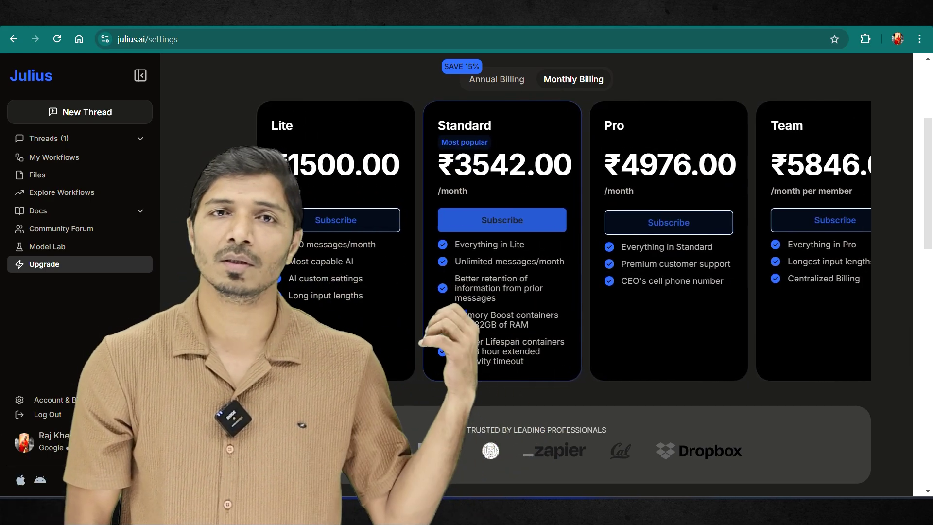
scroll(602, 320, "down", 7)
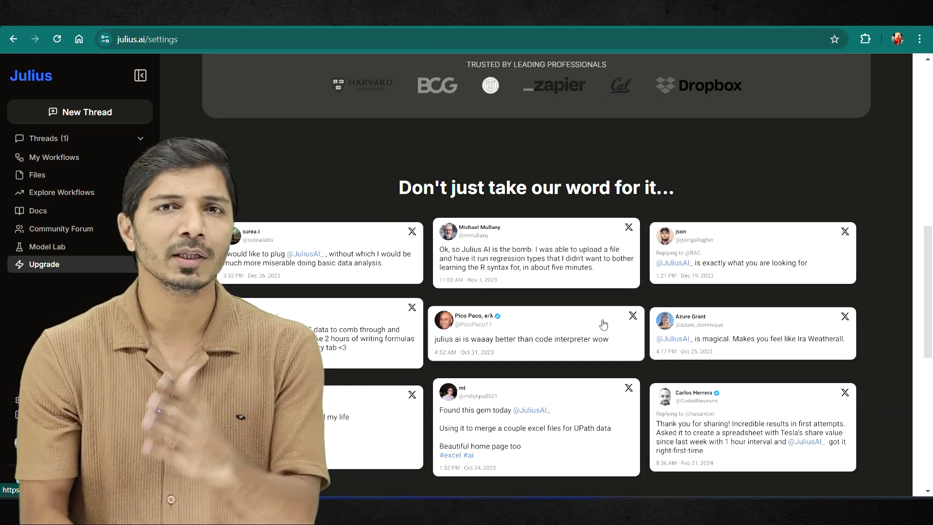
scroll(603, 324, "down", 5)
scroll(603, 323, "up", 10)
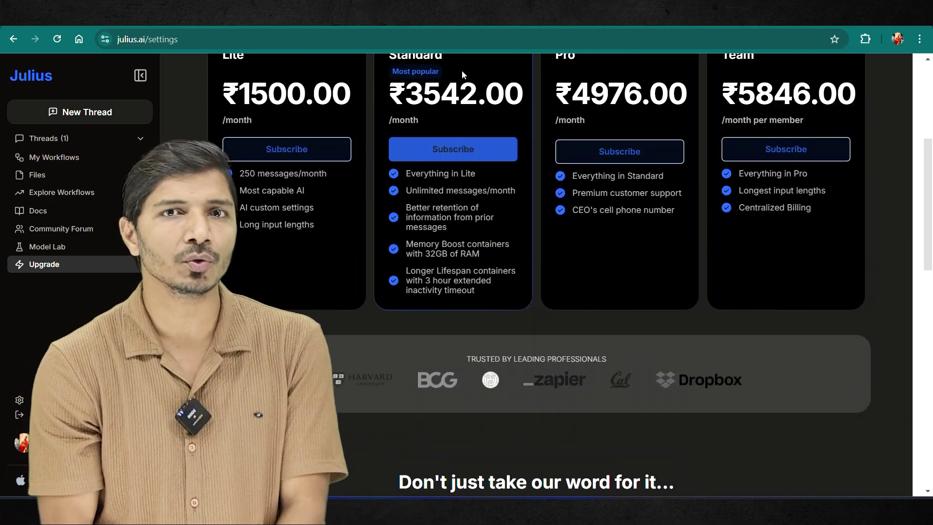
scroll(602, 323, "up", 3)
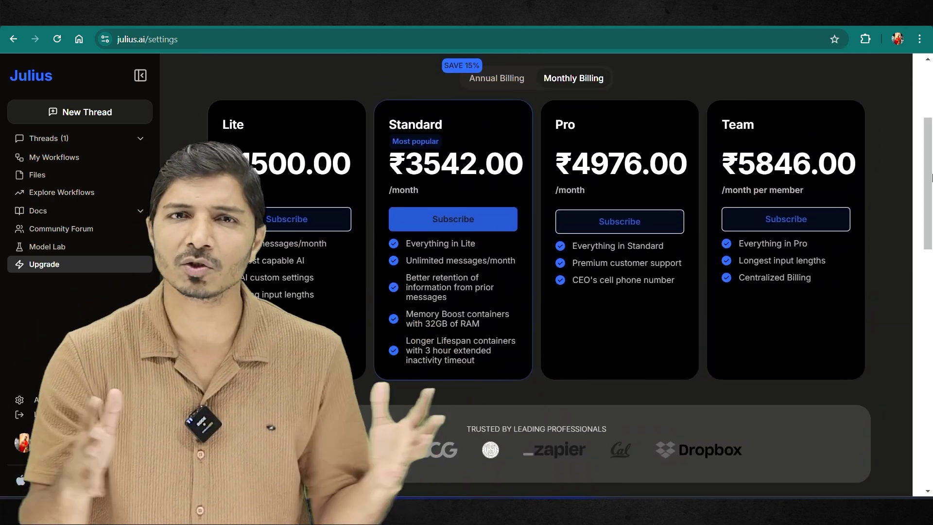
left_click(506, 80)
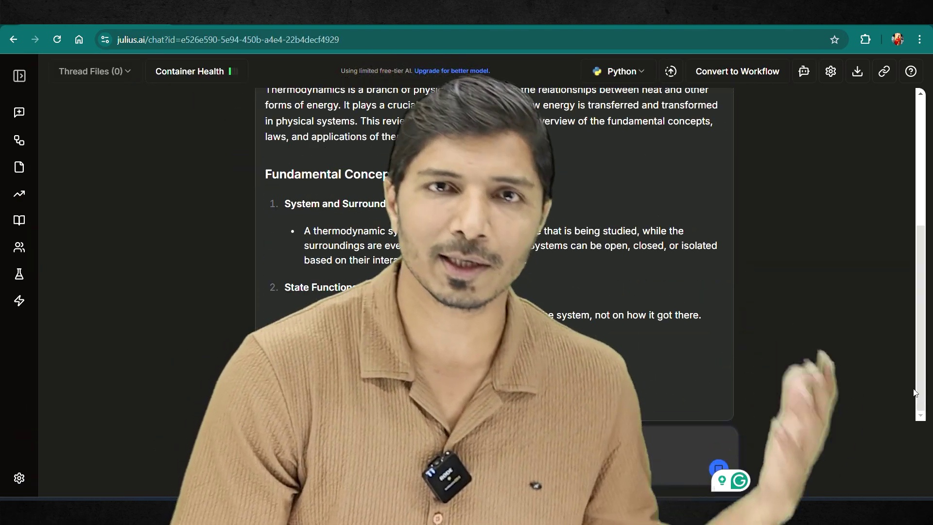
- Scroll through the thermodynamics review article covering its laws and applications
scroll(660, 385, "down", 10)
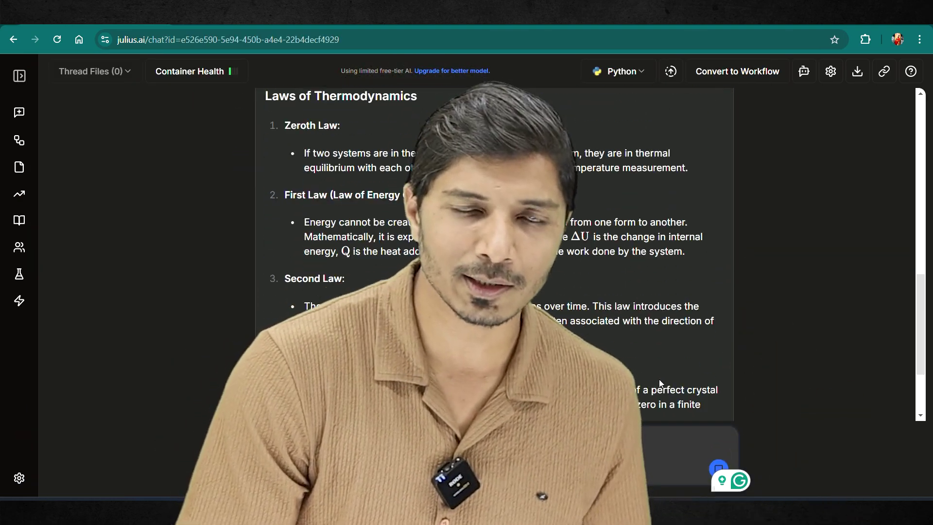
scroll(752, 381, "up", 15)
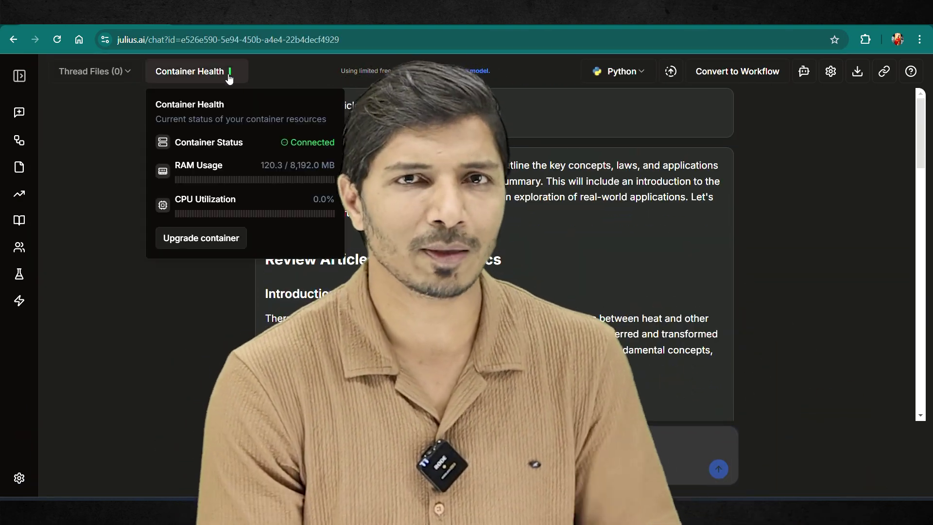
scroll(494, 253, "down", 20)
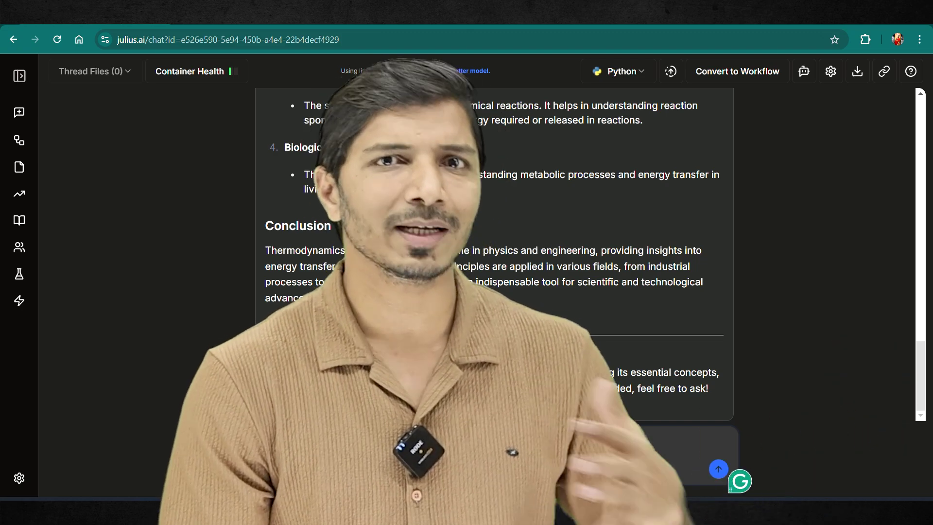
scroll(147, 349, "down", 3)
scroll(147, 348, "down", 20)
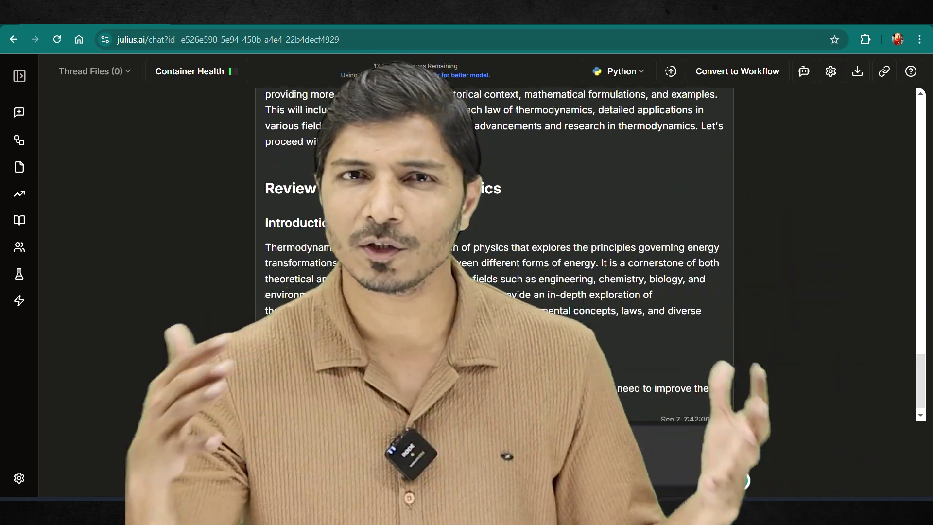
scroll(494, 253, "down", 8)
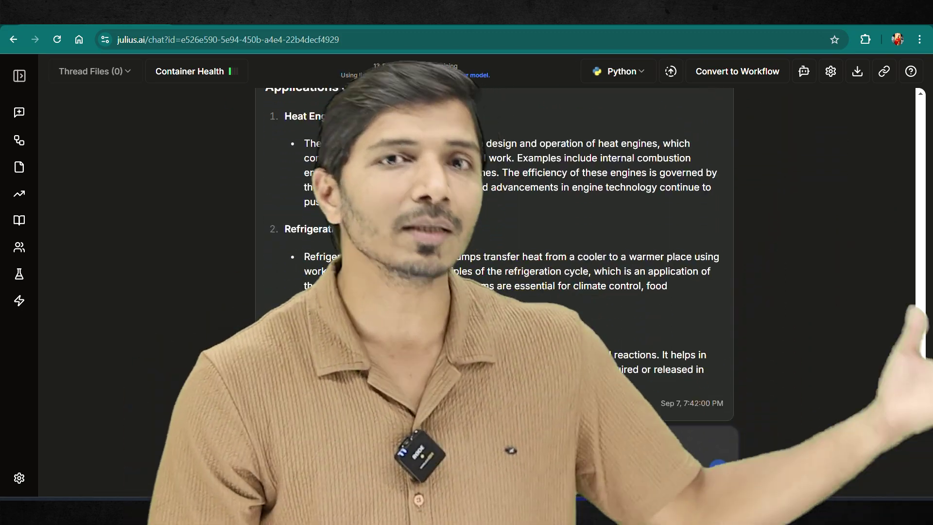